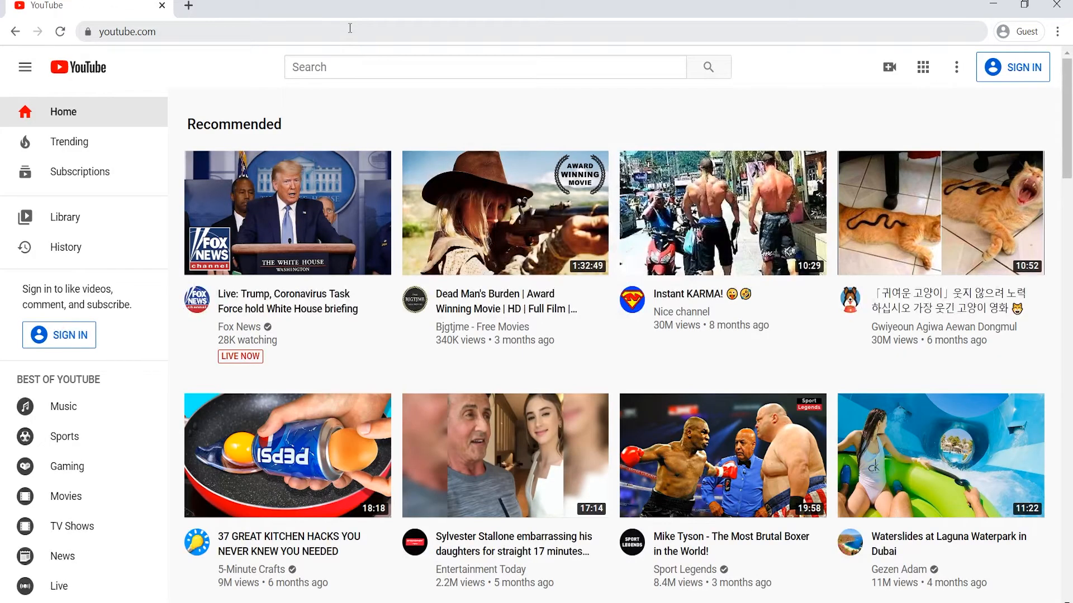
Step: Open the YouTube sign-in page and go to account creation
{"action": "left_click", "coordinate": [1034, 67]}
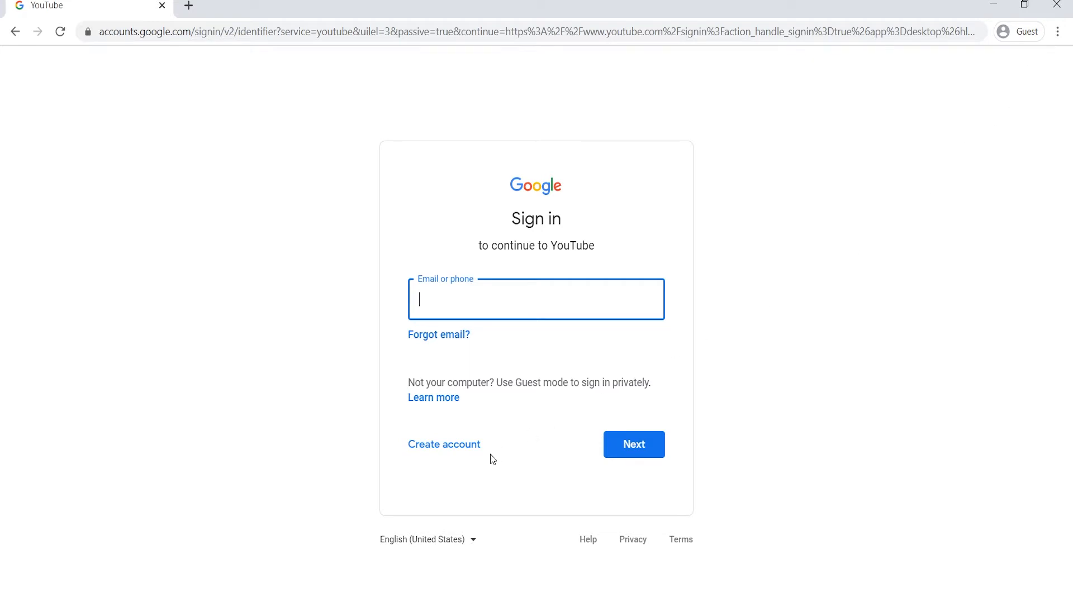
{"action": "left_click", "coordinate": [468, 452]}
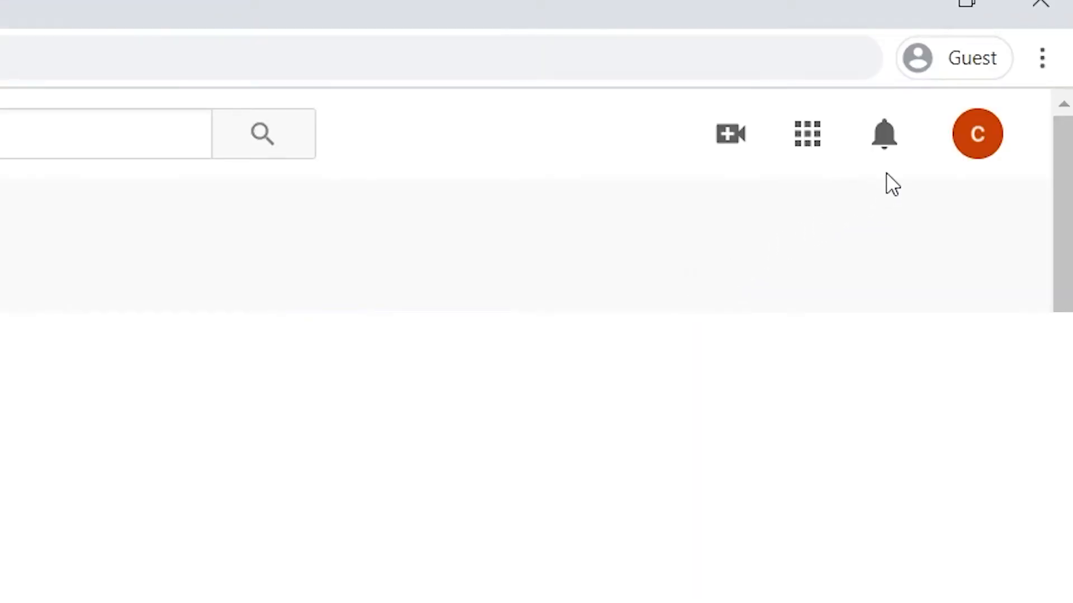
Step: Try to go live from YouTube's video creation options
{"action": "left_click", "coordinate": [731, 137]}
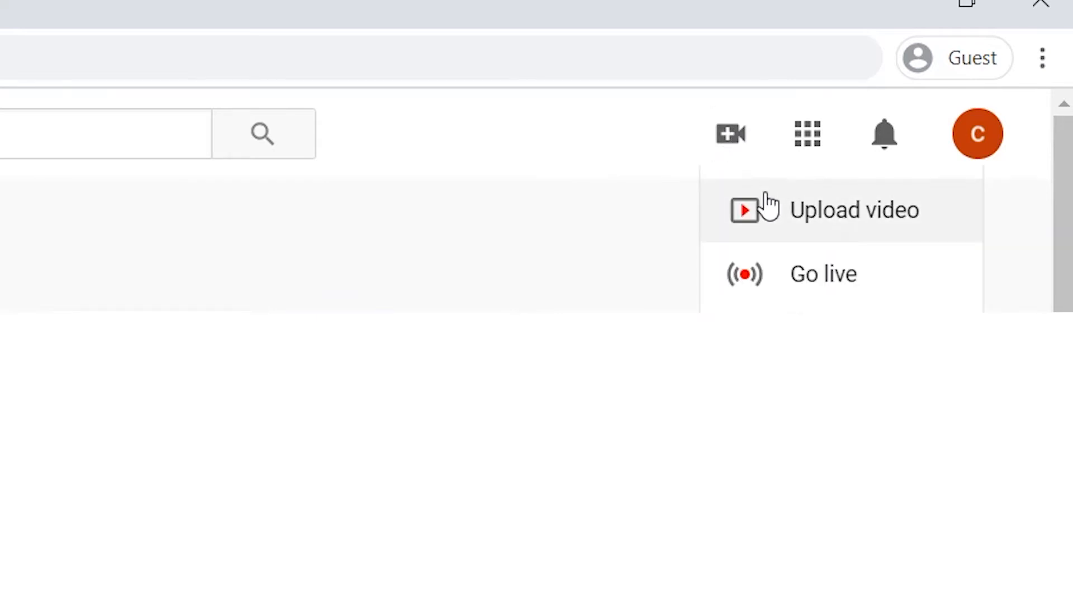
{"action": "left_click", "coordinate": [777, 274]}
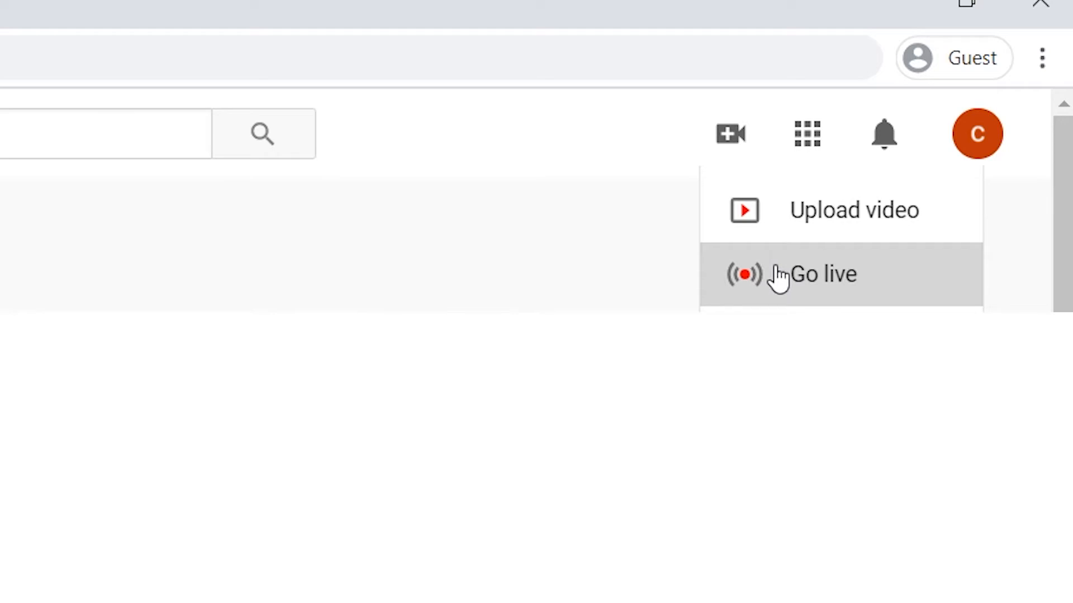
{"action": "double_click", "coordinate": [778, 278]}
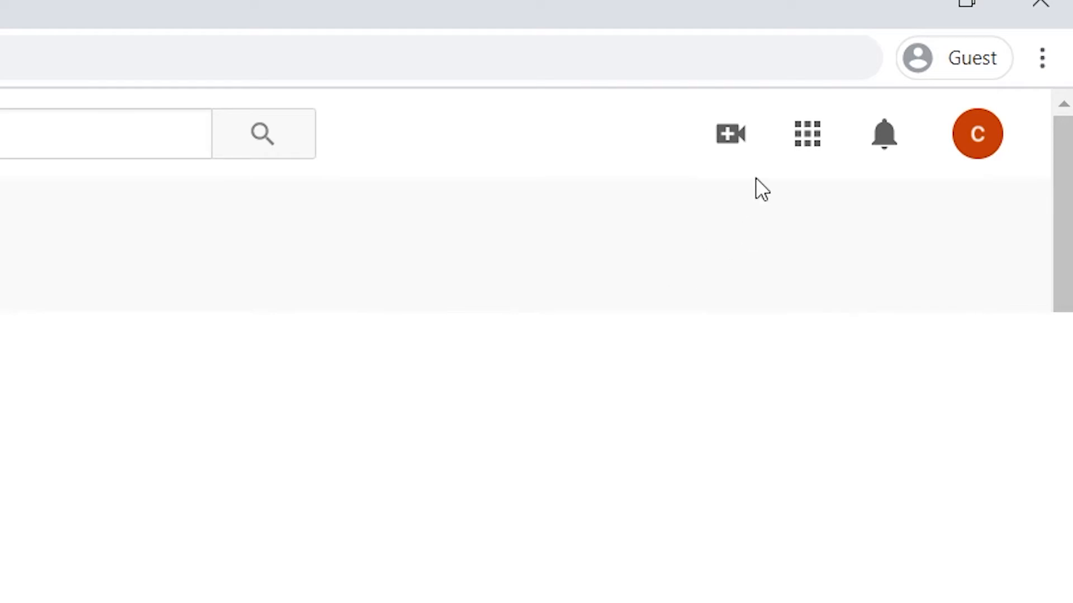
Step: Go to YouTube Studio from the account options, create the channel under the suggested name, and dismiss the team invitation tip
{"action": "left_click", "coordinate": [998, 155]}
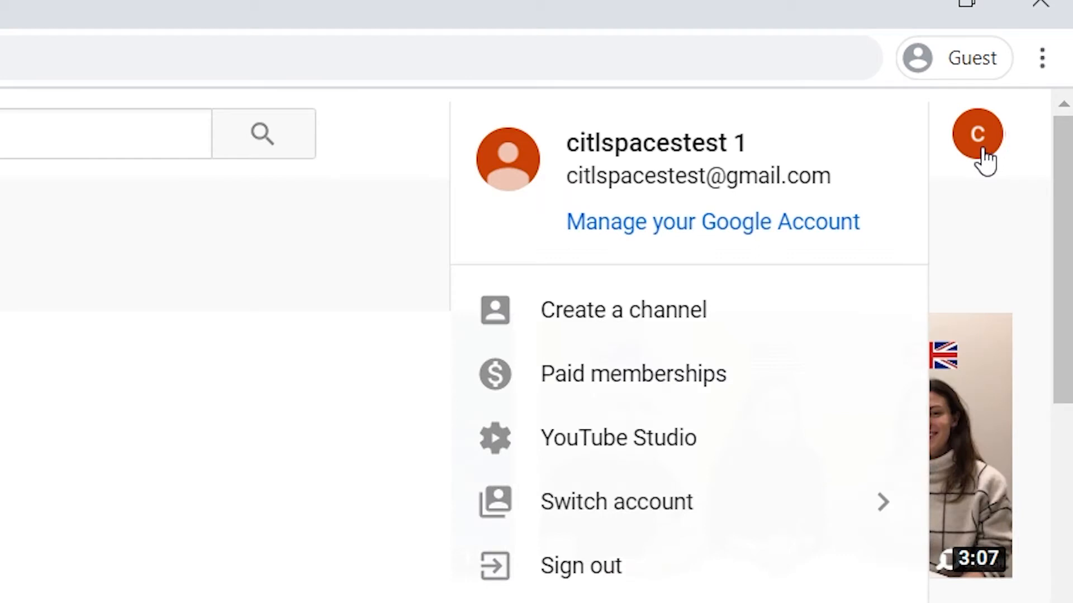
{"action": "left_click", "coordinate": [710, 445]}
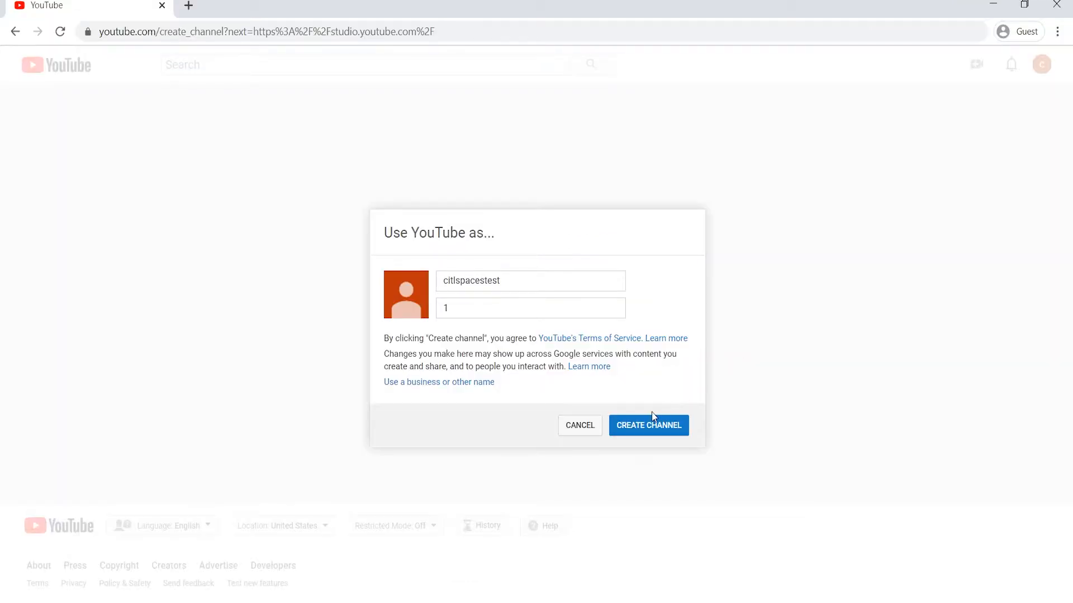
{"action": "left_click", "coordinate": [631, 436]}
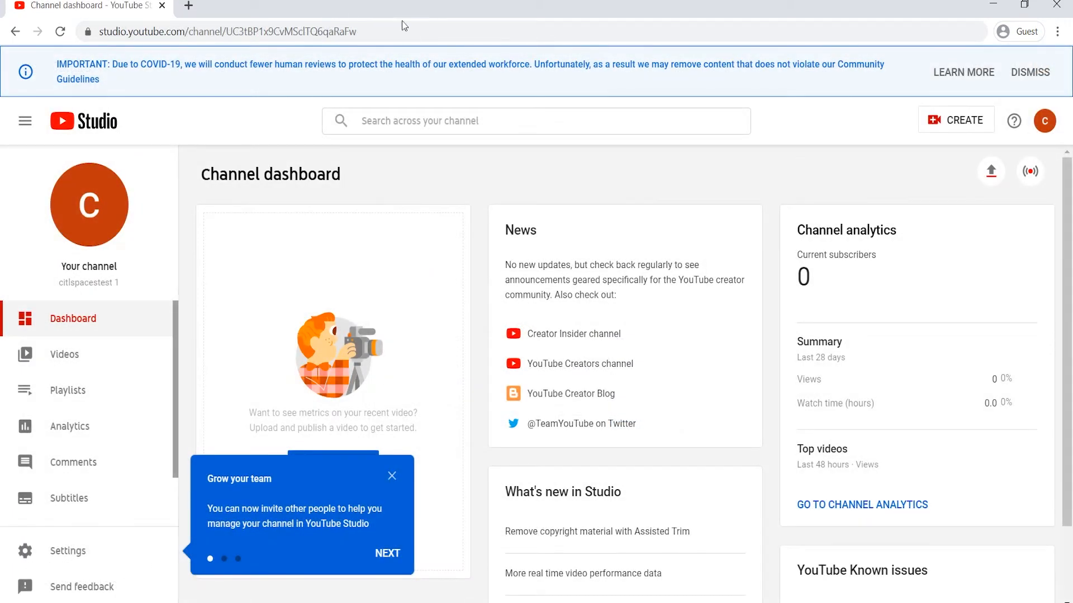
{"action": "left_click", "coordinate": [392, 477]}
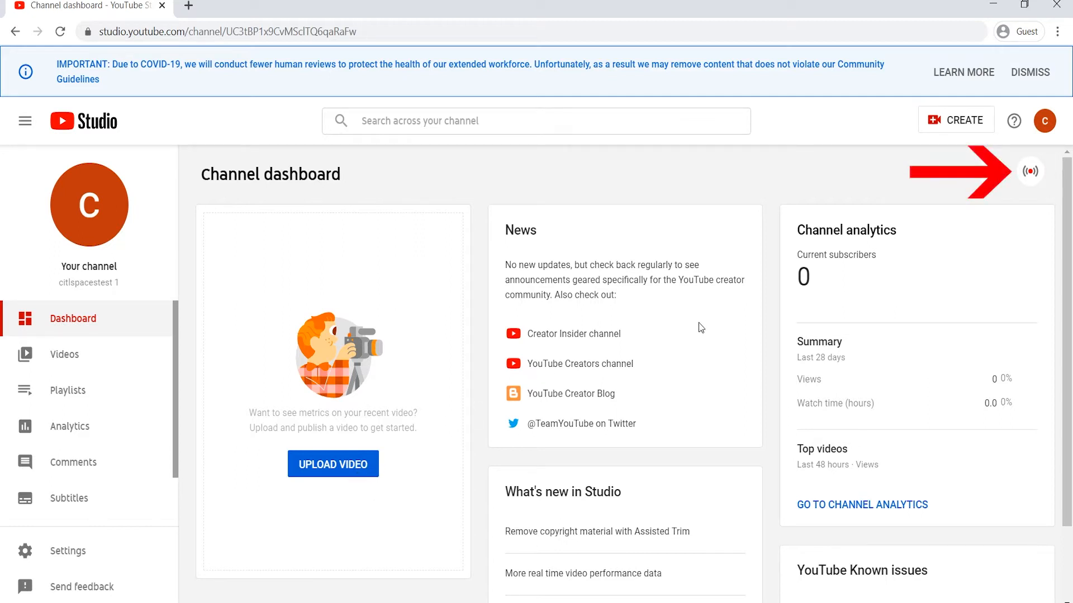
Step: Request live streaming for the channel and verify the account with a verification code sent by text message
{"action": "left_click", "coordinate": [1030, 172]}
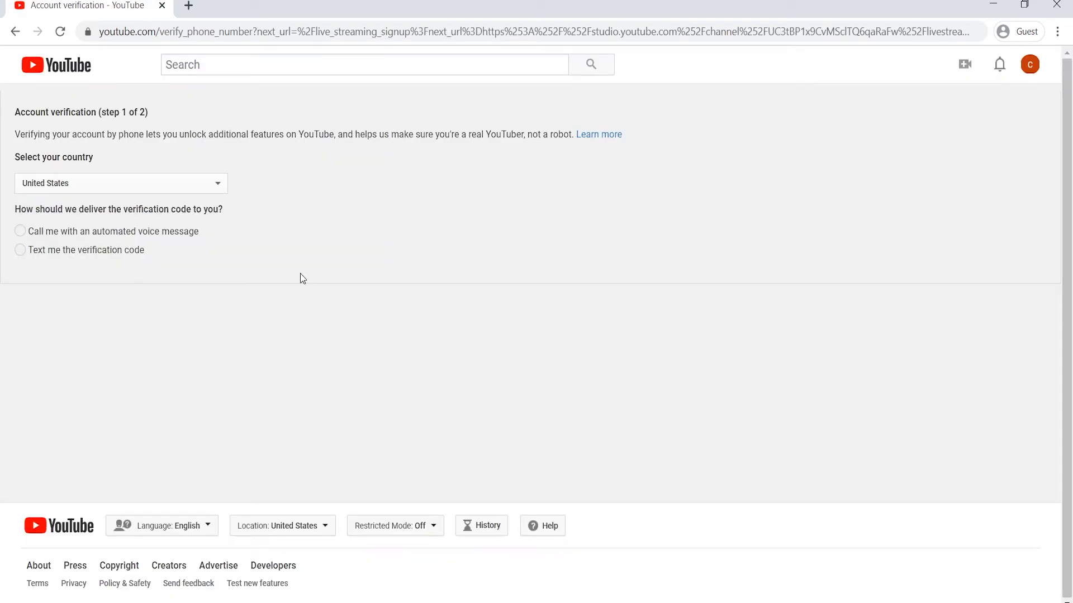
{"action": "left_click", "coordinate": [137, 255]}
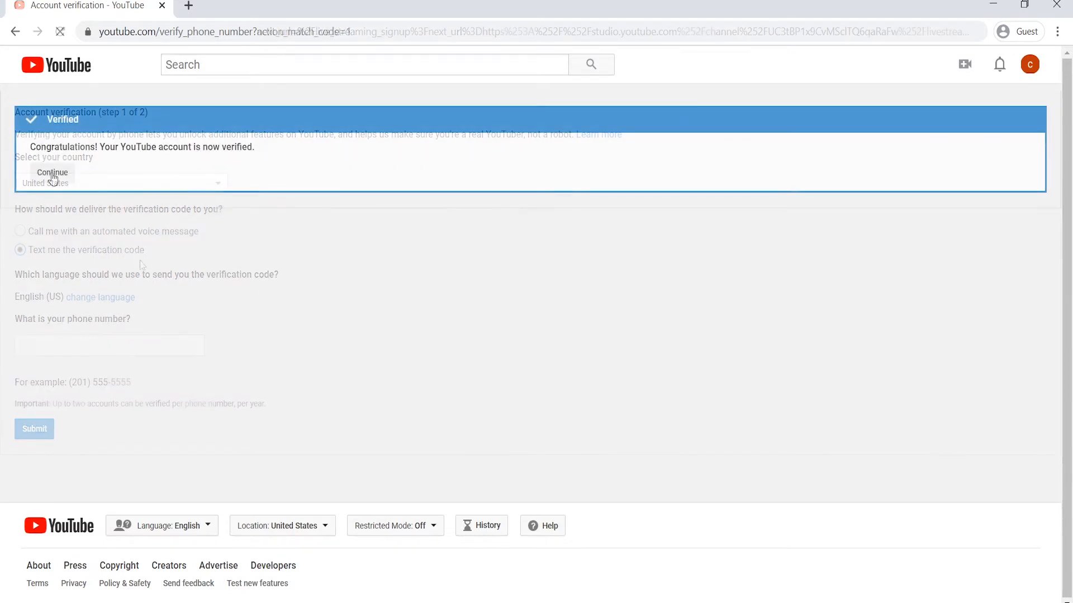
{"action": "left_click", "coordinate": [48, 172]}
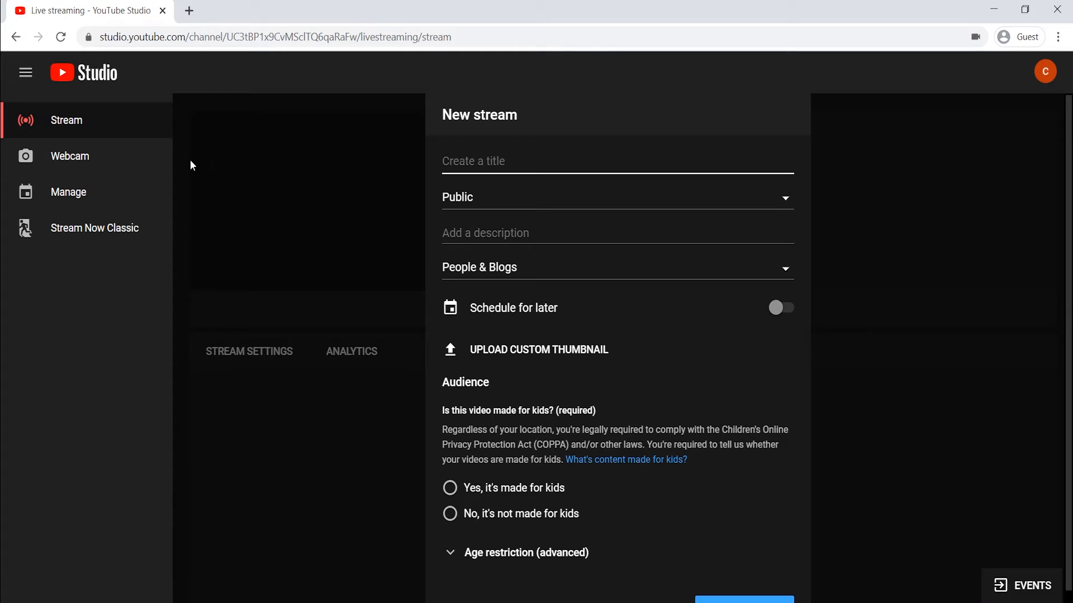
Step: Set up a webcam stream titled "COM 101 Office Hours" with its visibility set to Unlisted
{"action": "left_click", "coordinate": [154, 166]}
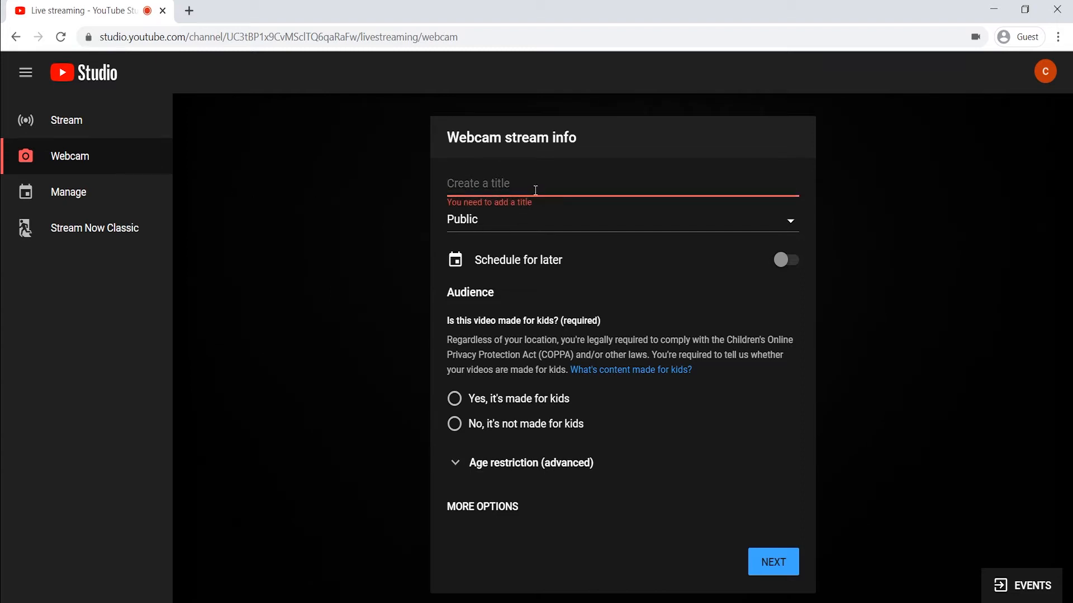
{"action": "type", "text": "COM 101"}
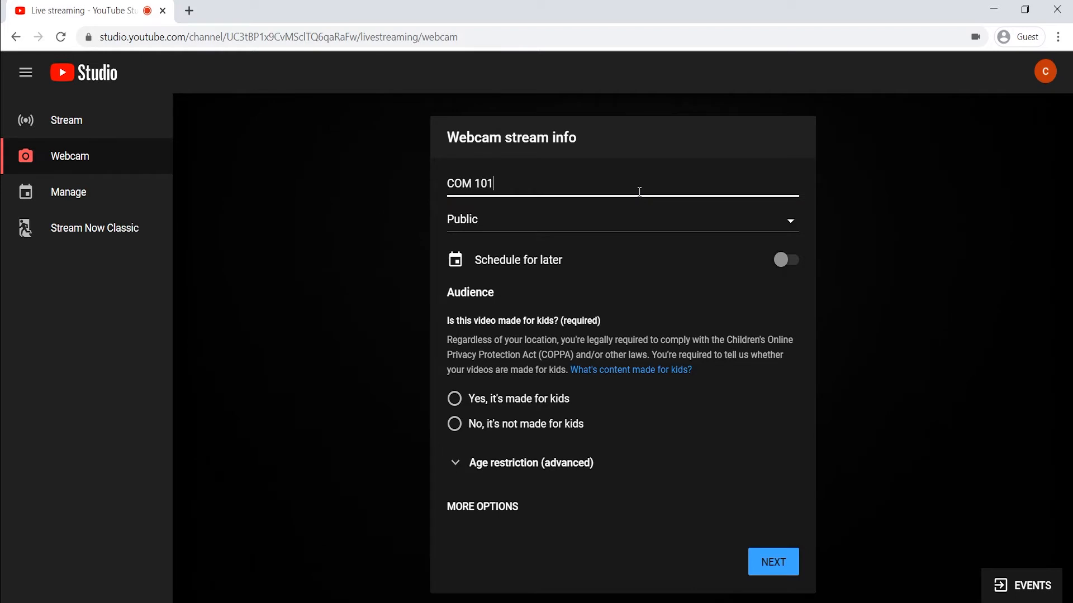
{"action": "type", "text": " Office Hours"}
{"action": "left_click", "coordinate": [642, 221]}
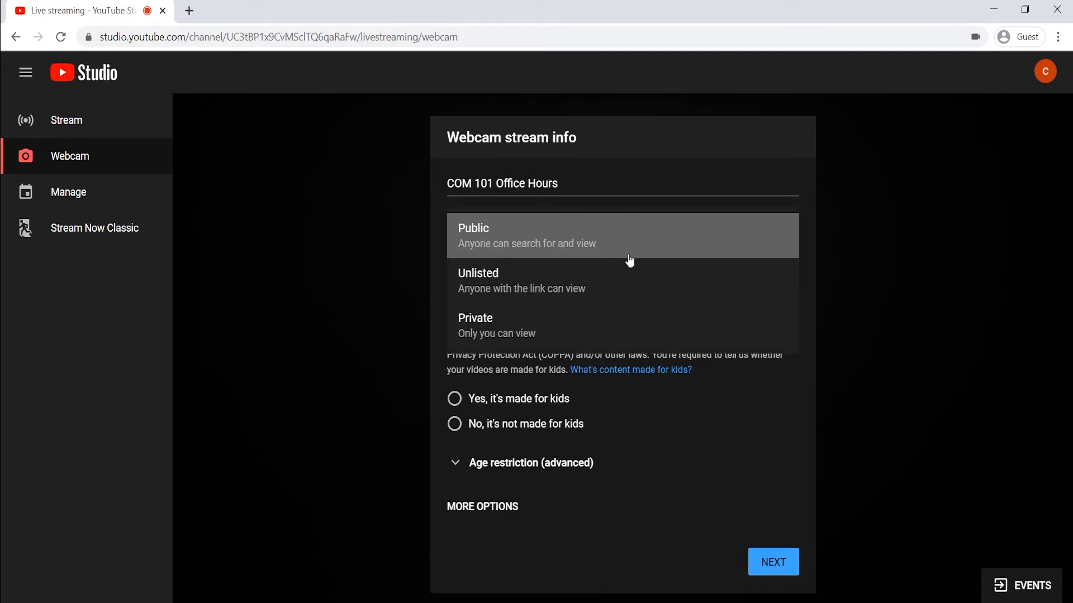
{"action": "left_click", "coordinate": [626, 280]}
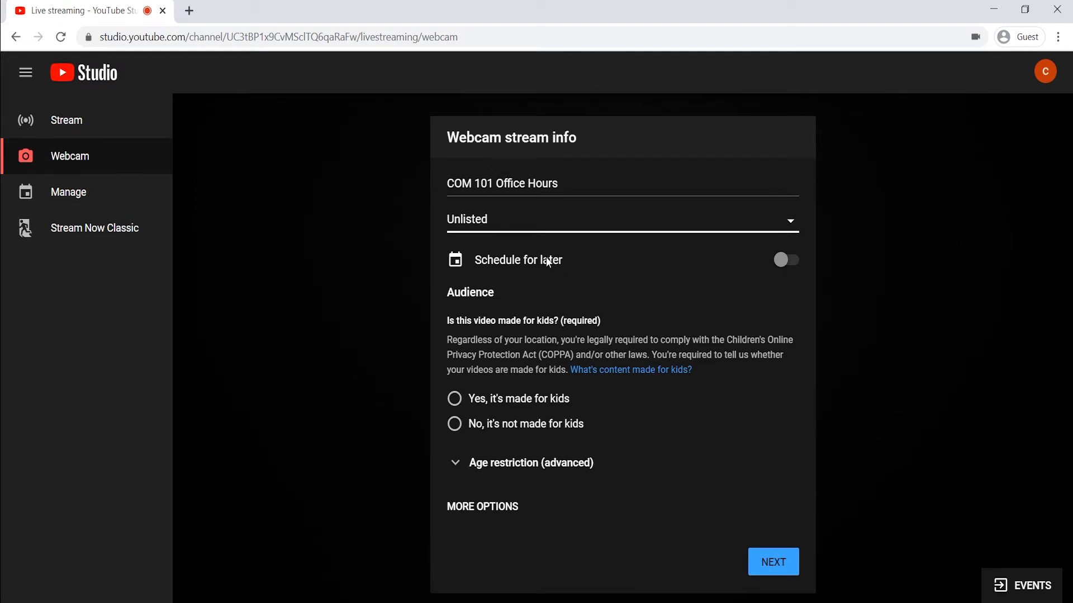
Step: Try scheduling the webcam stream for Fri, Apr 17 at 10:45 AM, and turn scheduling back off
{"action": "left_click", "coordinate": [786, 261]}
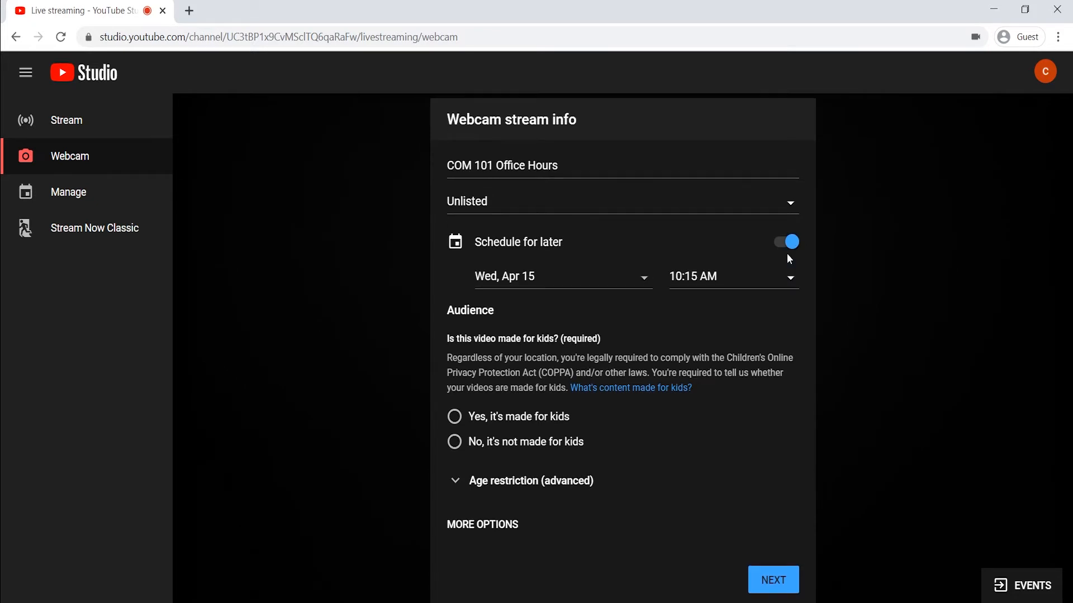
{"action": "left_click", "coordinate": [637, 285]}
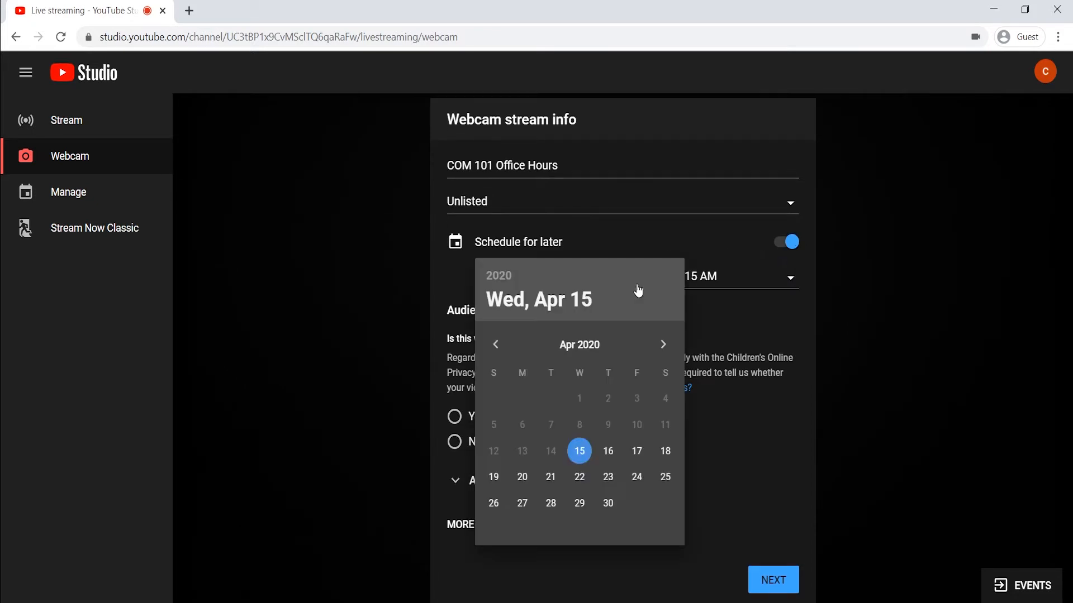
{"action": "left_click", "coordinate": [636, 452]}
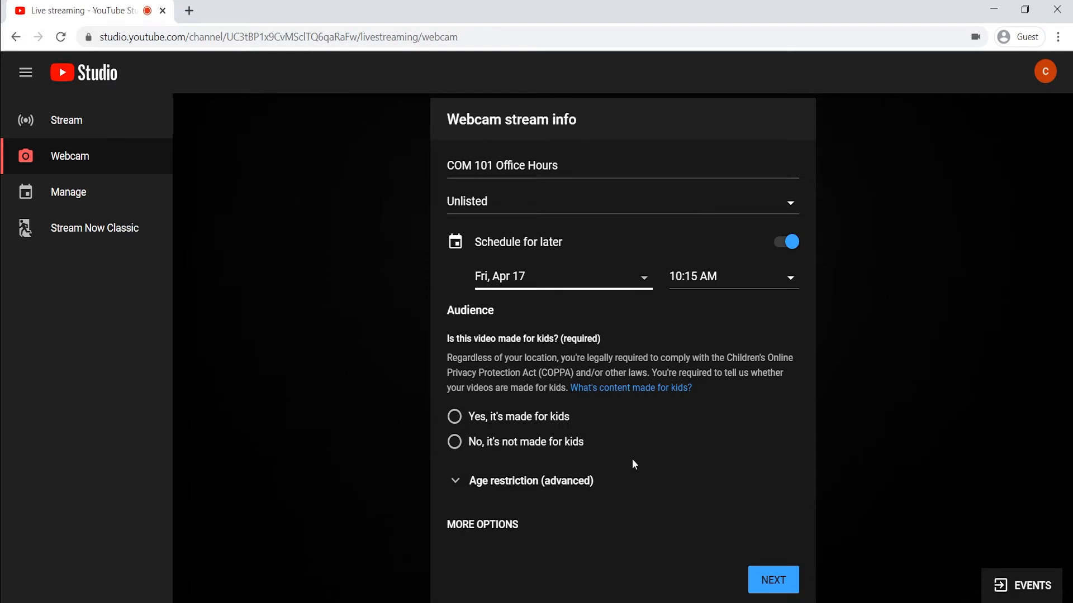
{"action": "left_click", "coordinate": [733, 284]}
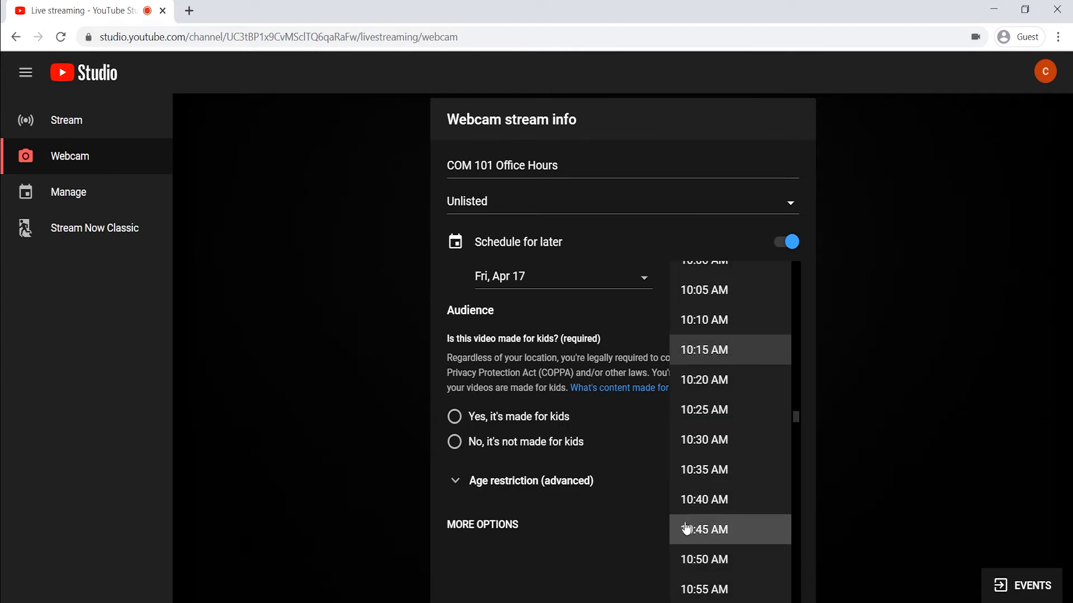
{"action": "left_click", "coordinate": [688, 528]}
{"action": "left_click", "coordinate": [792, 241]}
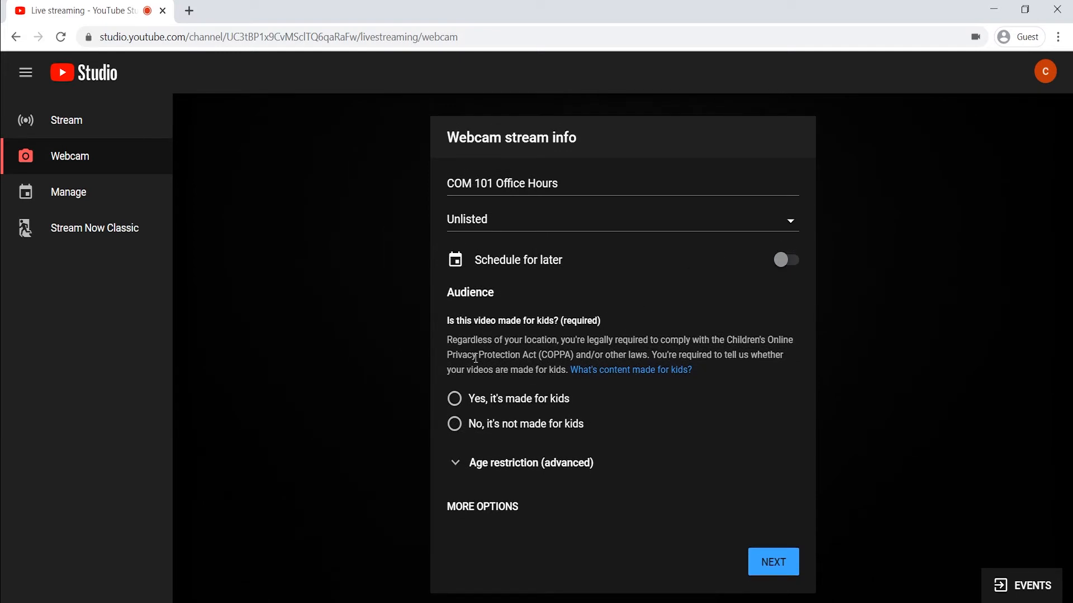
Step: Mark the webcam stream as not made for kids and continue to the stream preview
{"action": "left_click", "coordinate": [486, 426]}
{"action": "left_click", "coordinate": [781, 567]}
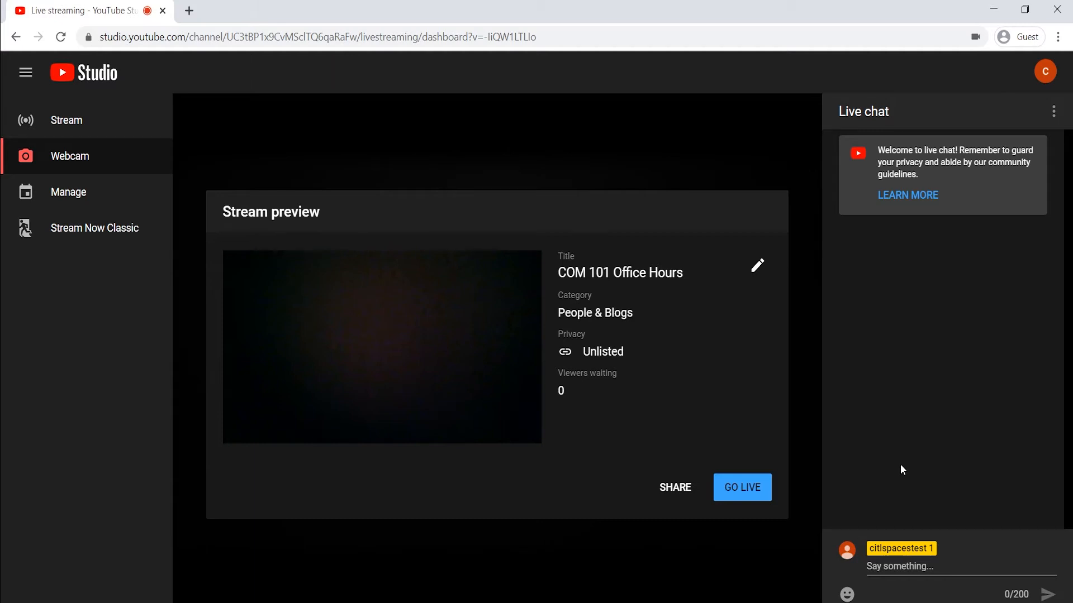
Step: Go live with the webcam stream and open its sharing options
{"action": "left_click", "coordinate": [1053, 113]}
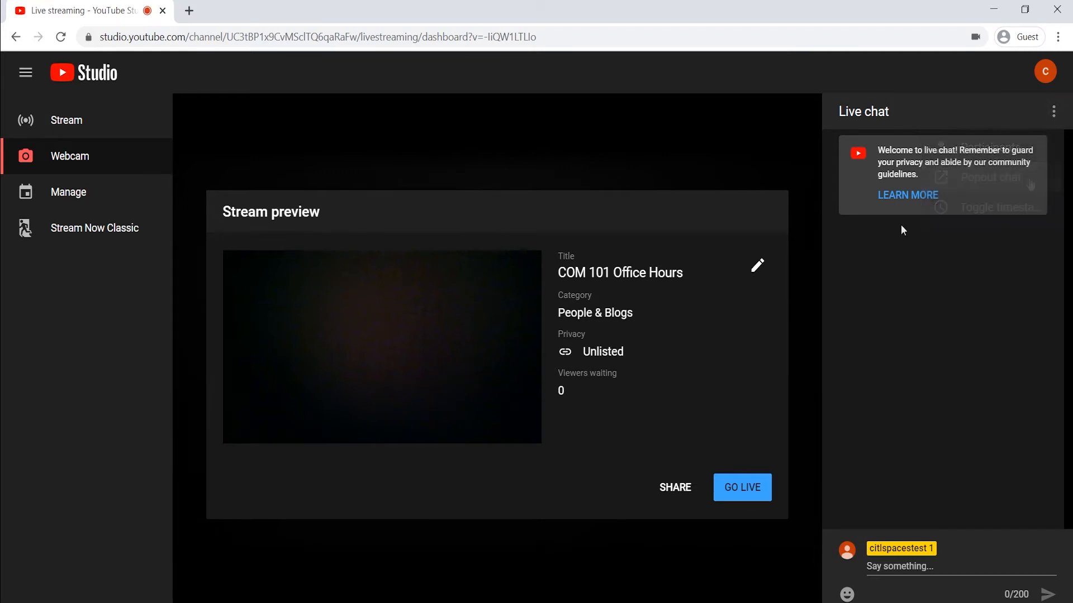
{"action": "left_click", "coordinate": [749, 501]}
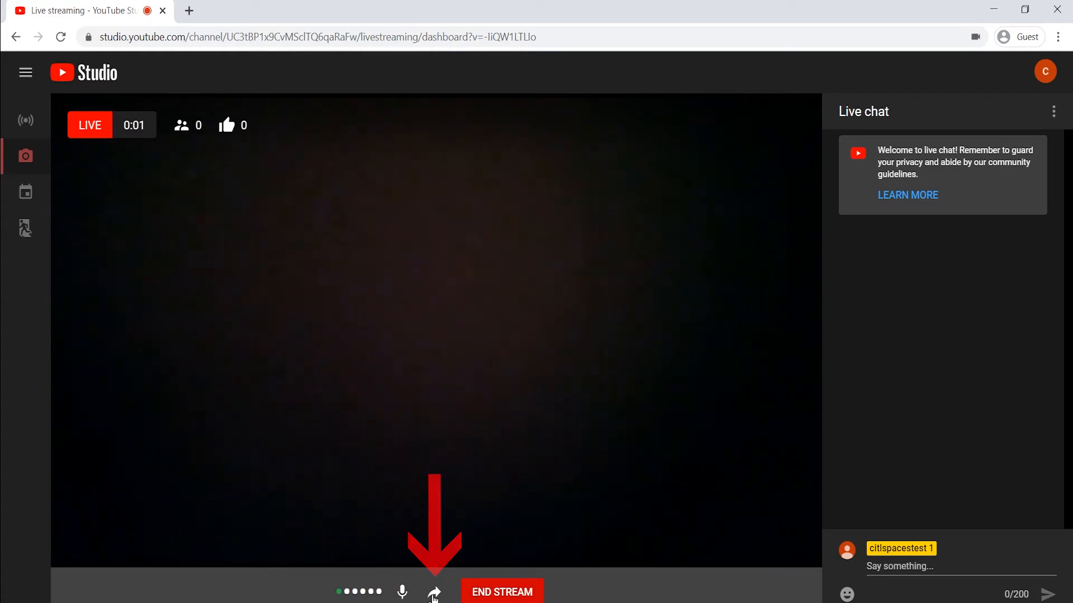
{"action": "left_click", "coordinate": [434, 593]}
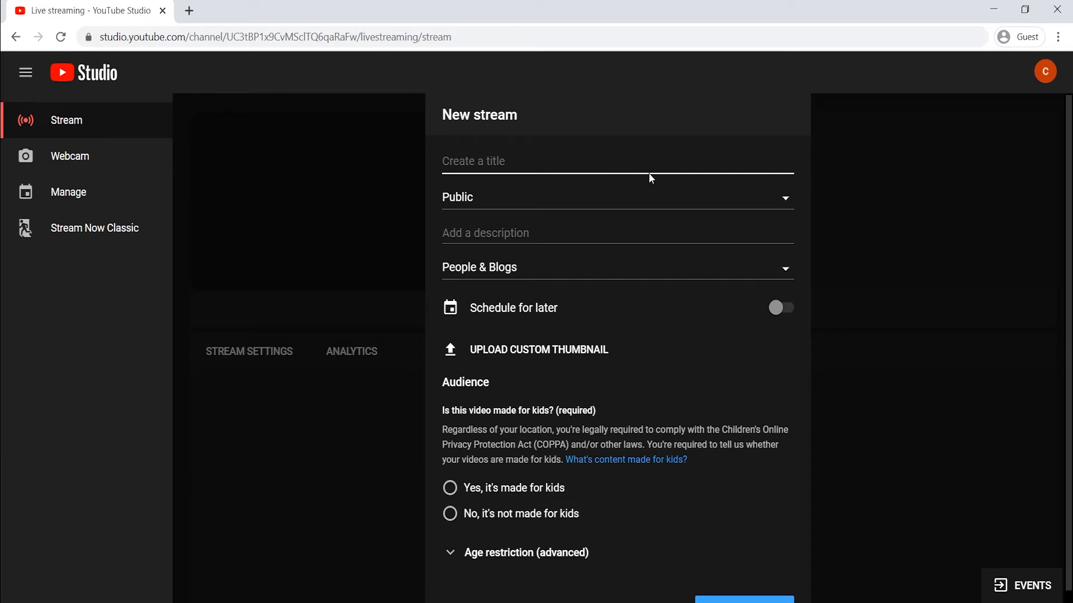
Step: Title the new encoder stream "COM 101 Lecture", make it Unlisted, and enter the description "thursday 2pm section"
{"action": "type", "text": "COM 101 Lecture"}
{"action": "left_click", "coordinate": [635, 197]}
{"action": "left_click", "coordinate": [602, 240]}
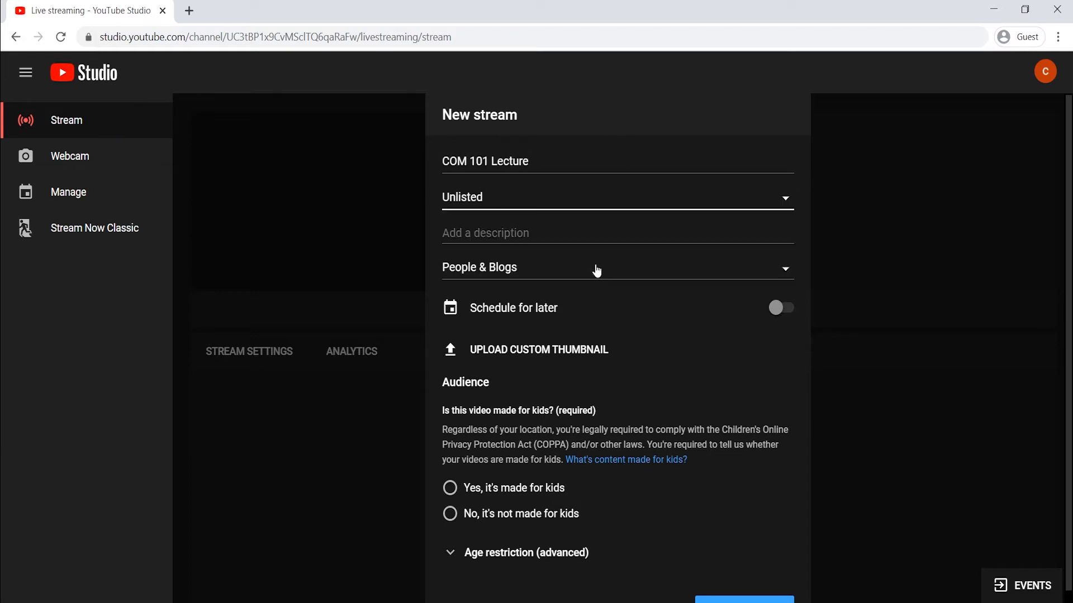
{"action": "left_click", "coordinate": [589, 237]}
{"action": "type", "text": "thursday 2pm section"}
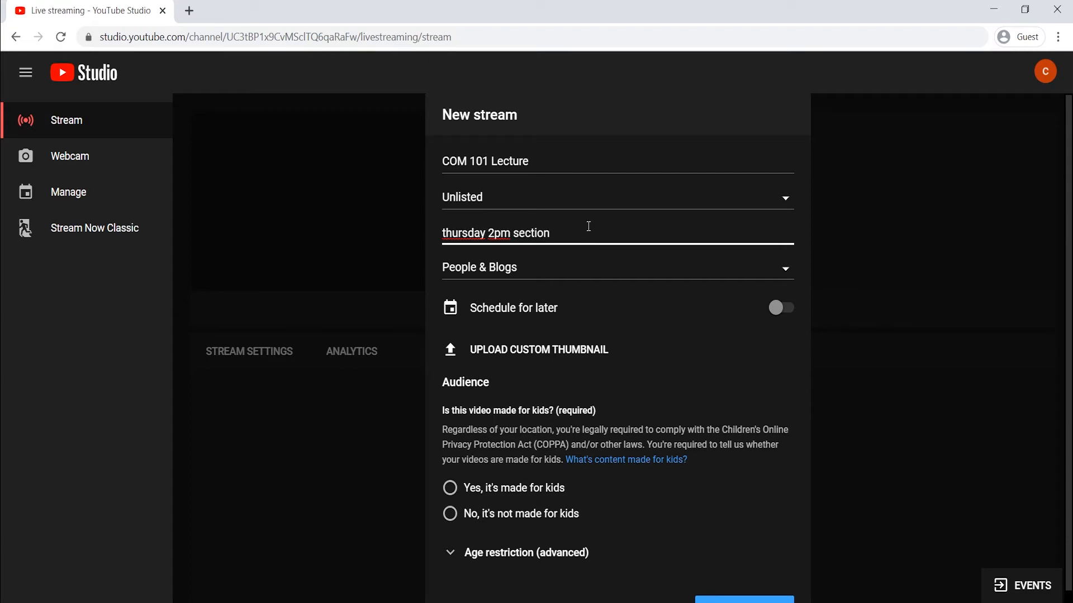
Step: Set the new stream's category to Education
{"action": "left_click", "coordinate": [589, 268]}
{"action": "scroll", "coordinate": [519, 503], "scroll_direction": "down", "scroll_amount": 2}
{"action": "left_click", "coordinate": [505, 534]}
{"action": "left_click", "coordinate": [782, 308]}
{"action": "left_click", "coordinate": [785, 309]}
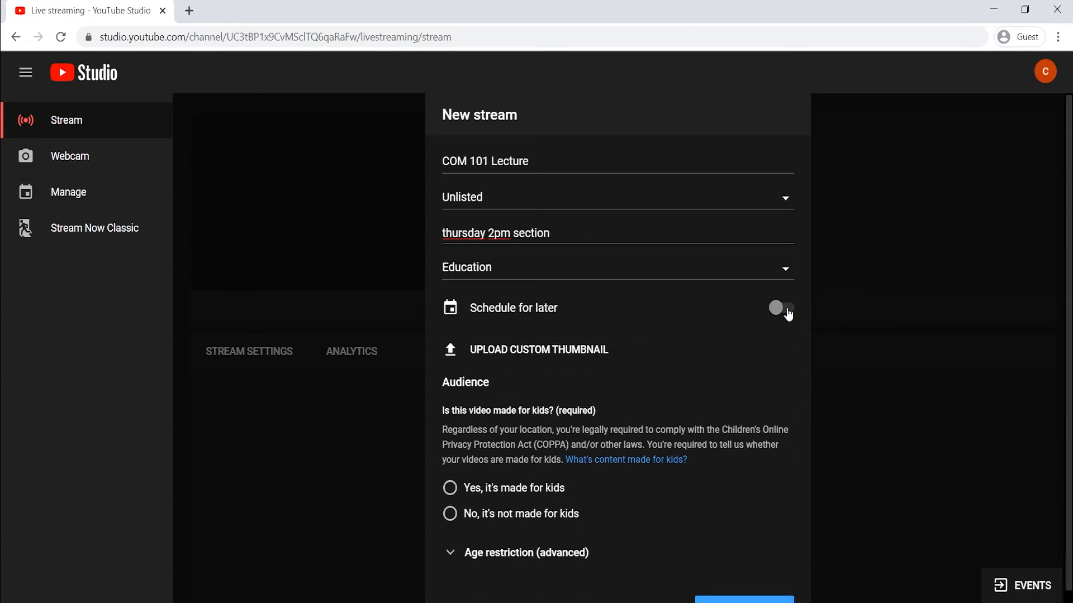
Step: Mark the COM 101 Lecture stream as not made for kids and create it
{"action": "left_click", "coordinate": [450, 513]}
{"action": "scroll", "coordinate": [464, 517], "scroll_direction": "down", "scroll_amount": 1}
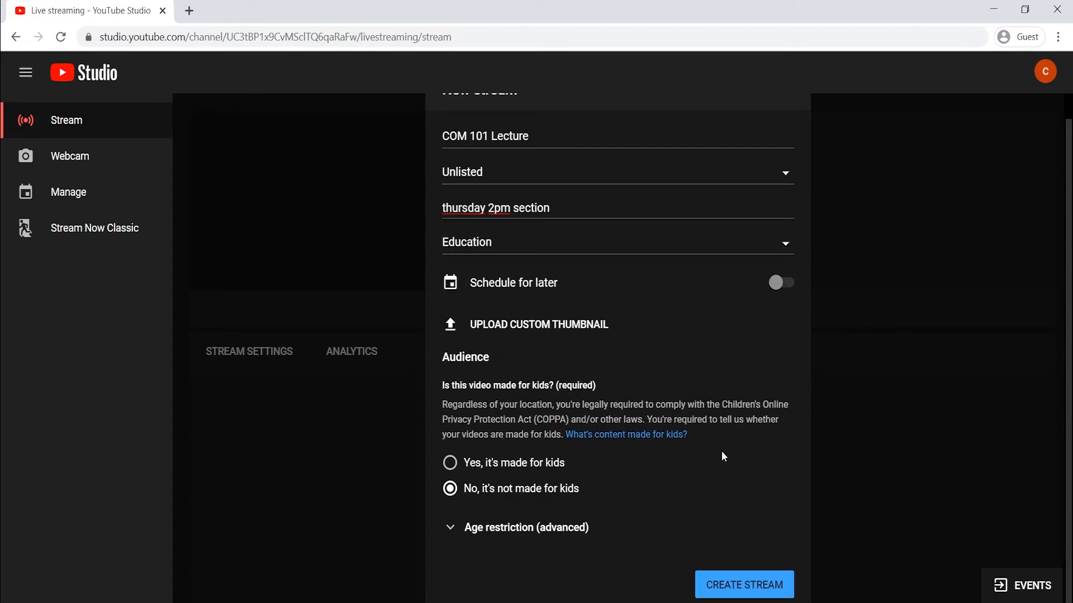
{"action": "left_click", "coordinate": [775, 596]}
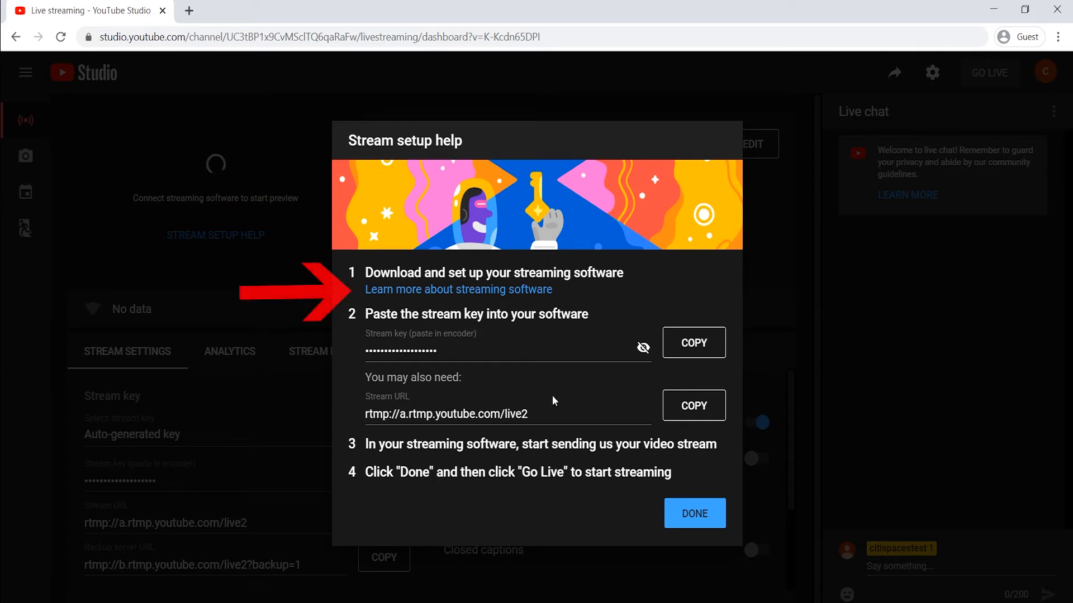
Step: Open the help article about streaming software from the stream setup help and choose Open Broadcaster Software among the software encoders
{"action": "left_click", "coordinate": [495, 290]}
{"action": "left_click", "coordinate": [290, 12]}
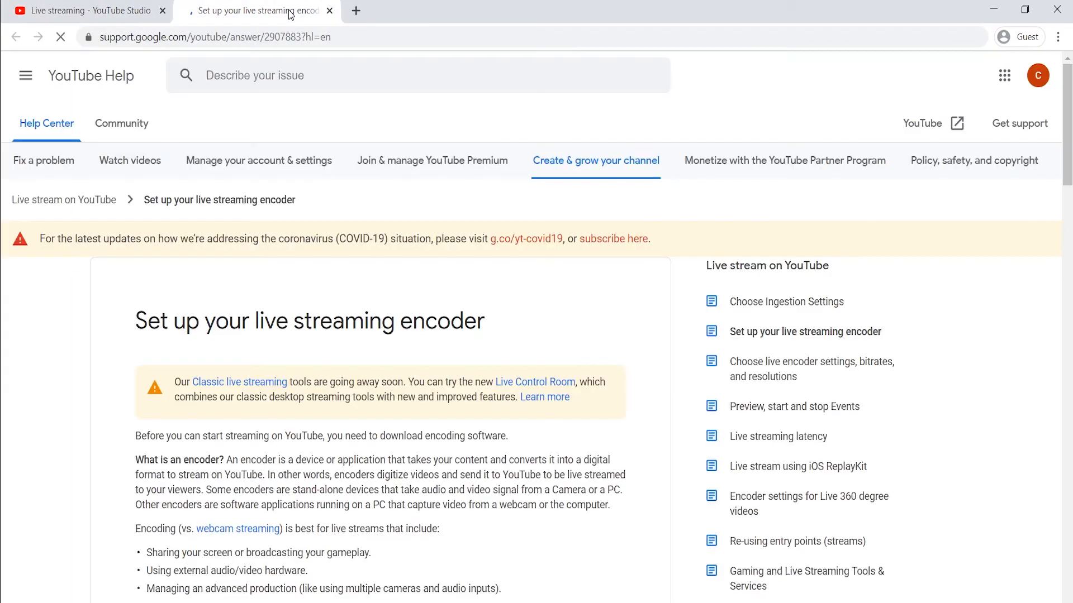
{"action": "scroll", "coordinate": [300, 340], "scroll_direction": "down", "scroll_amount": 5}
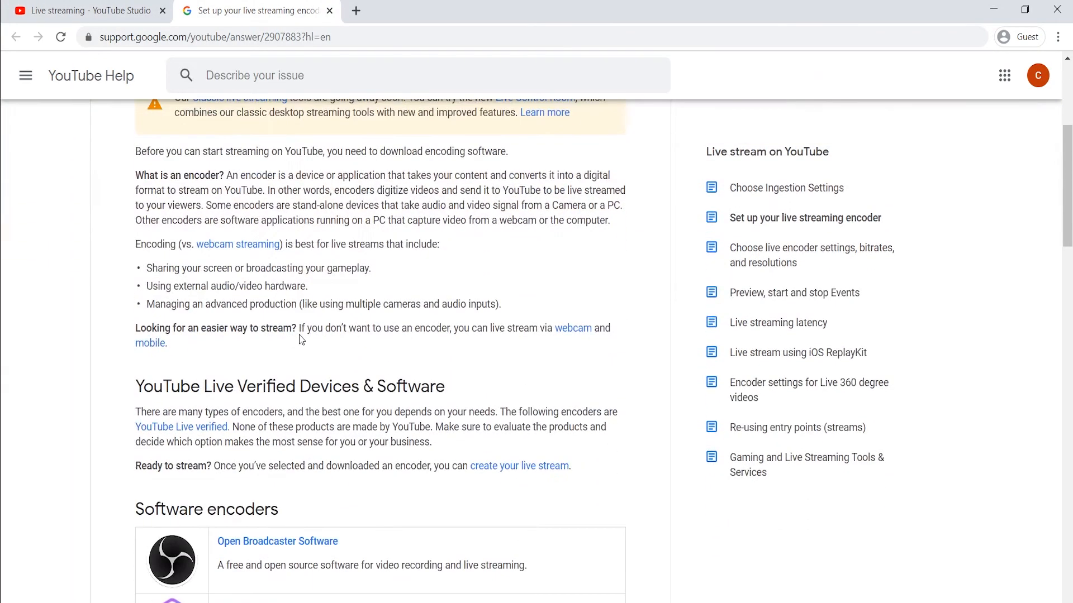
{"action": "scroll", "coordinate": [300, 340], "scroll_direction": "down", "scroll_amount": 6}
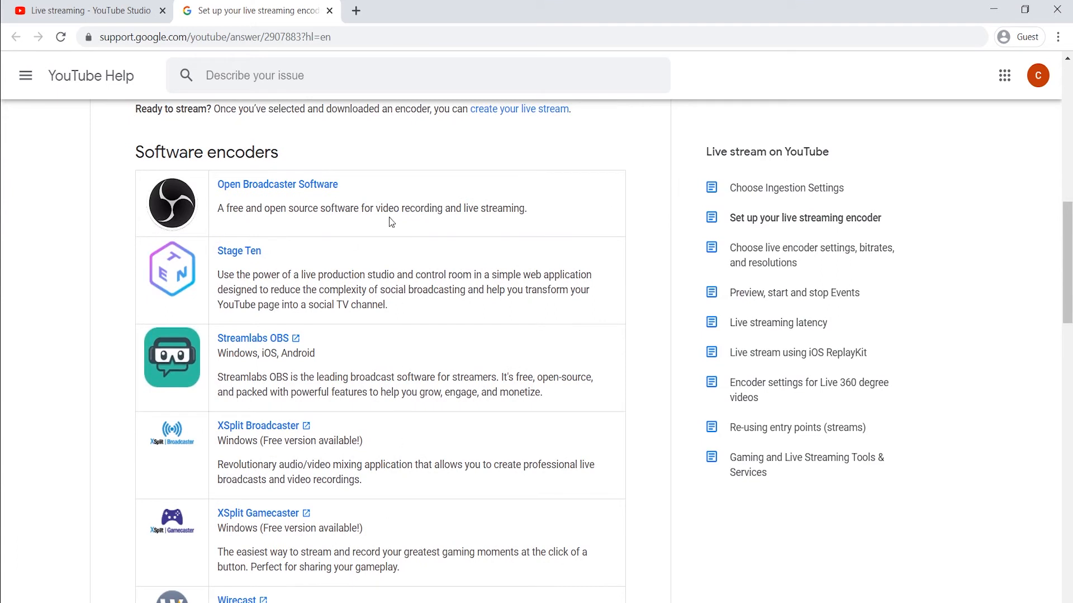
{"action": "left_click", "coordinate": [302, 186]}
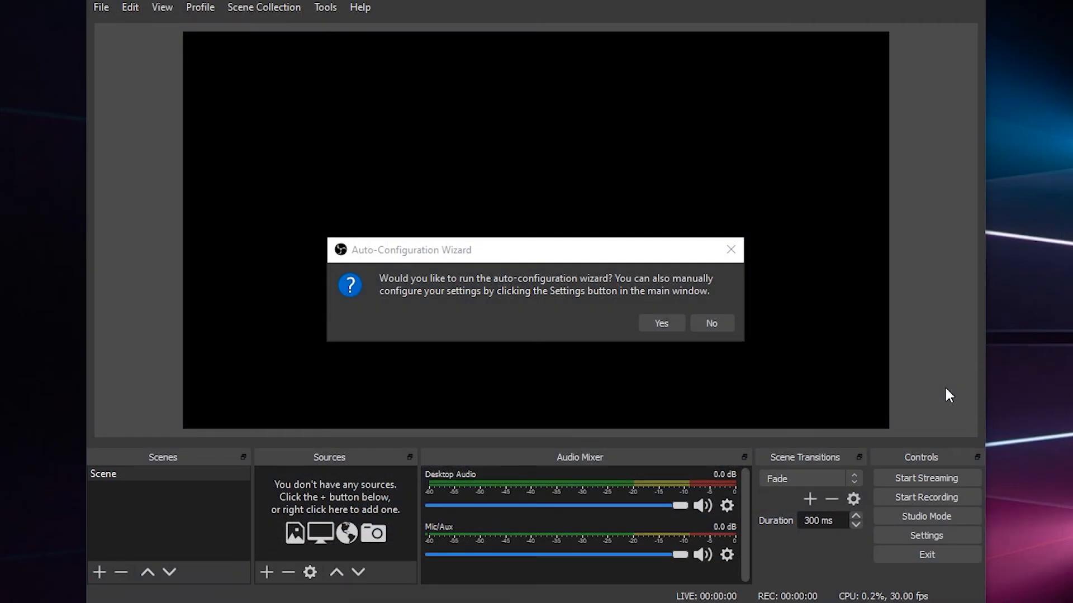
Step: Run the auto-configuration wizard optimized for streaming, with the current 1920x1080 canvas and 60 FPS preferred when possible
{"action": "left_click", "coordinate": [656, 328]}
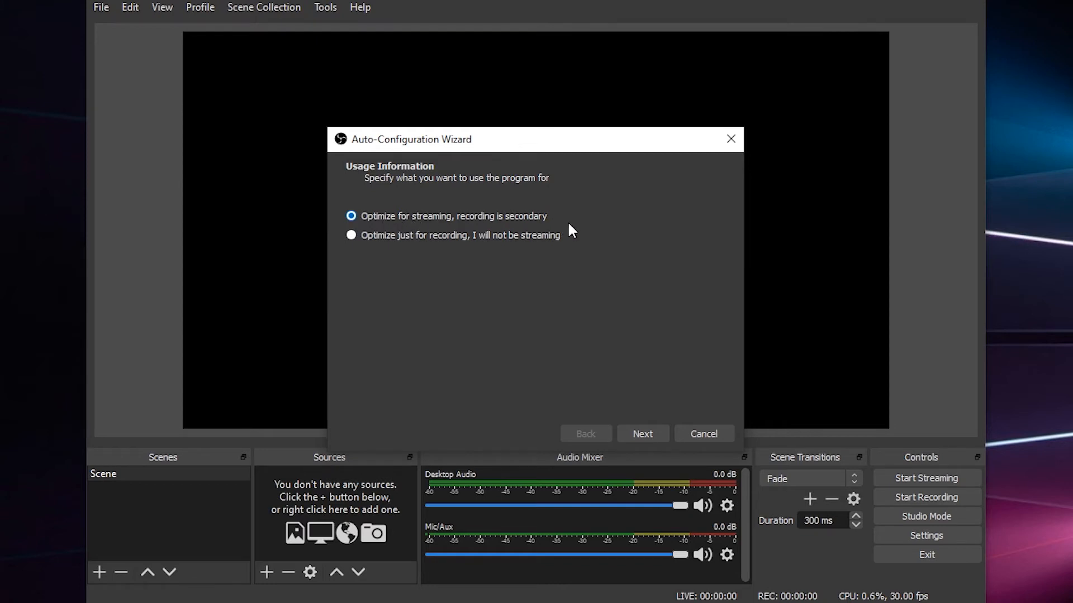
{"action": "left_click", "coordinate": [646, 430]}
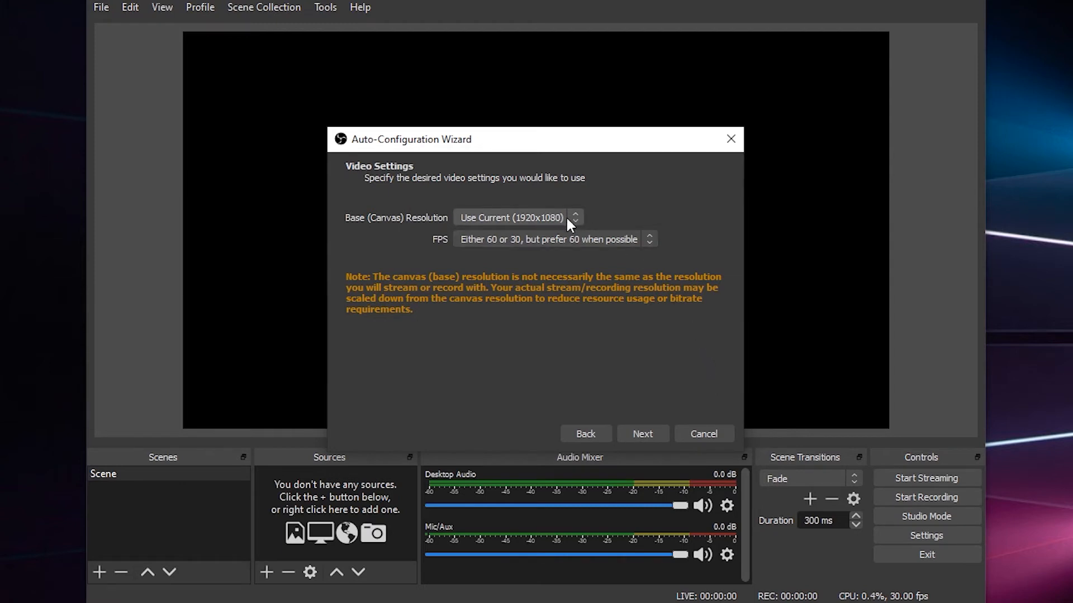
{"action": "scroll", "coordinate": [581, 241], "scroll_direction": "down", "scroll_amount": 3}
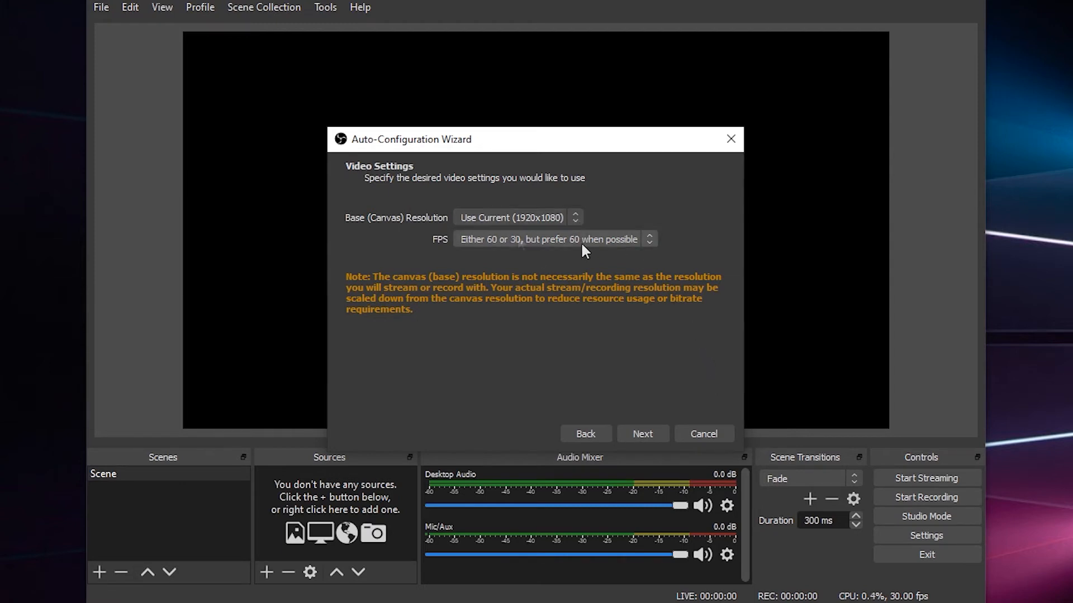
{"action": "left_click", "coordinate": [642, 434]}
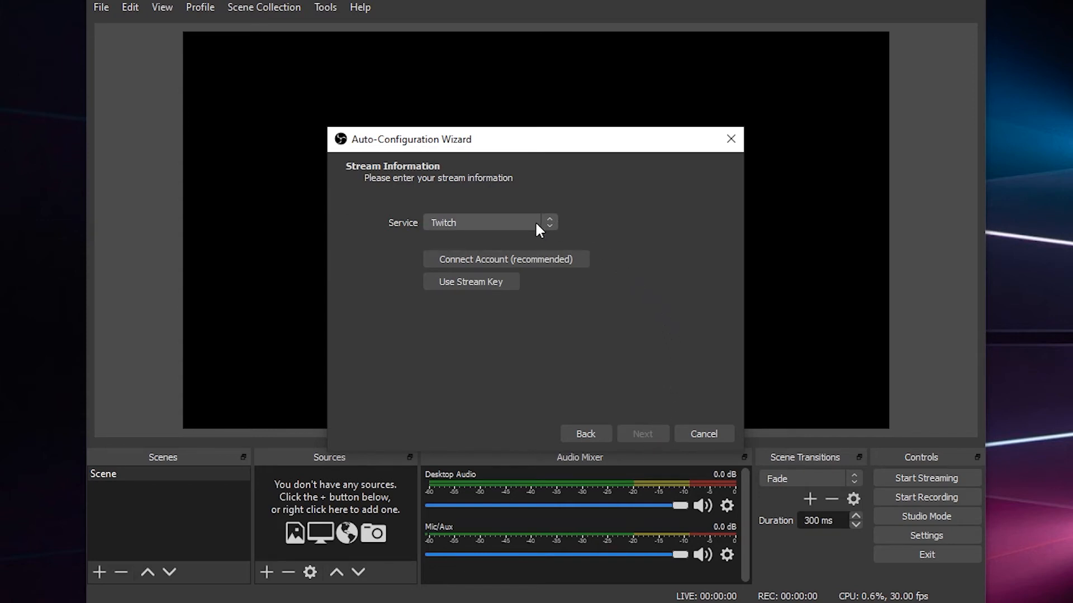
Step: Set the streaming service to YouTube / YouTube Gaming, paste the stream key, and apply the wizard's recommended settings
{"action": "left_click", "coordinate": [553, 226]}
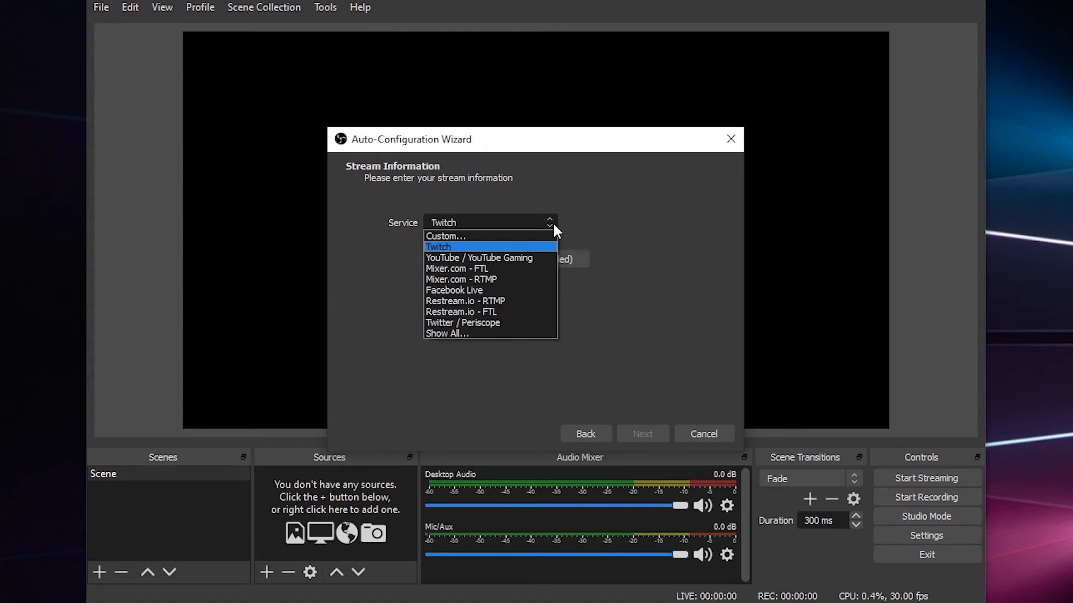
{"action": "left_click", "coordinate": [510, 258]}
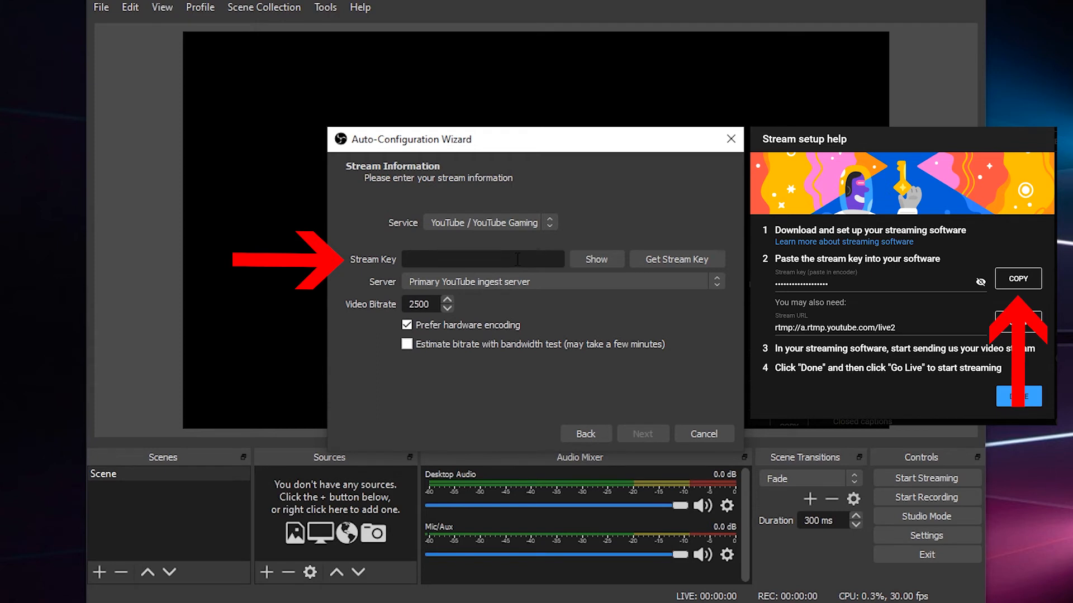
{"action": "left_click", "coordinate": [518, 252]}
{"action": "key", "text": "ctrl+v"}
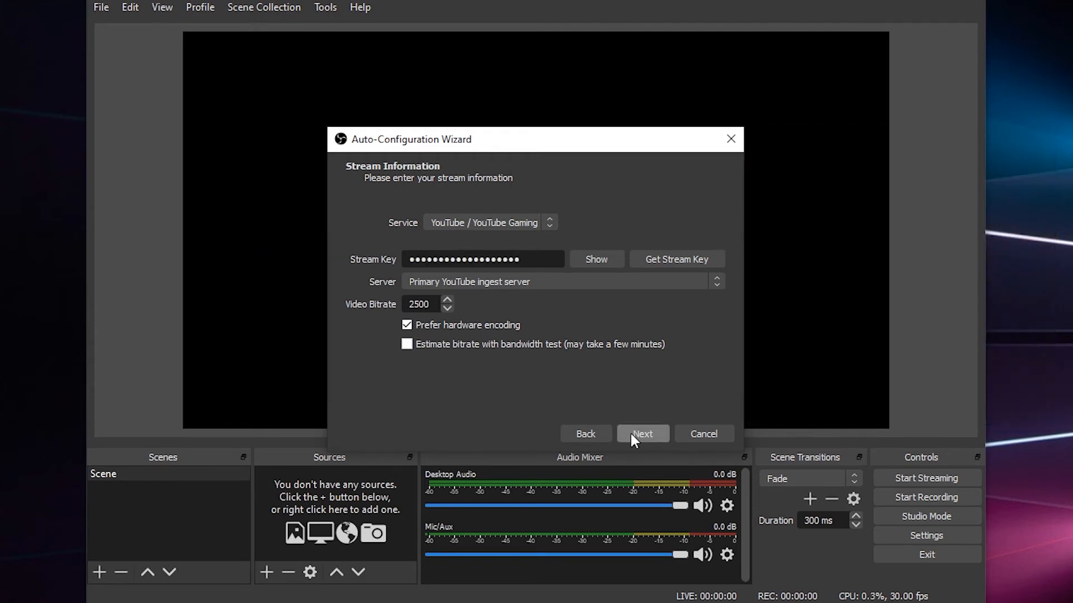
{"action": "left_click", "coordinate": [632, 434]}
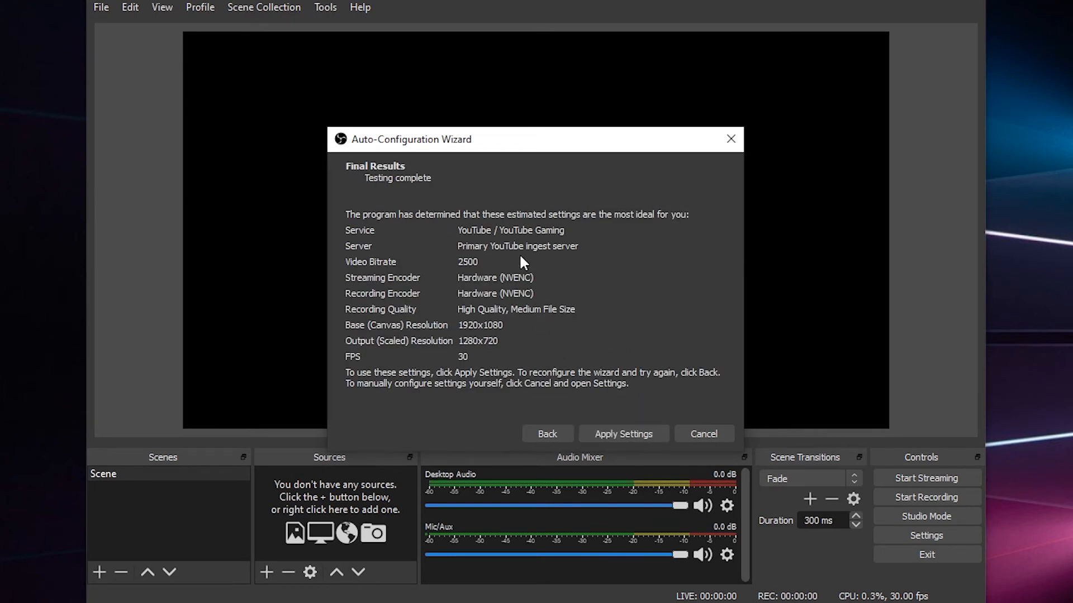
{"action": "left_click", "coordinate": [621, 434]}
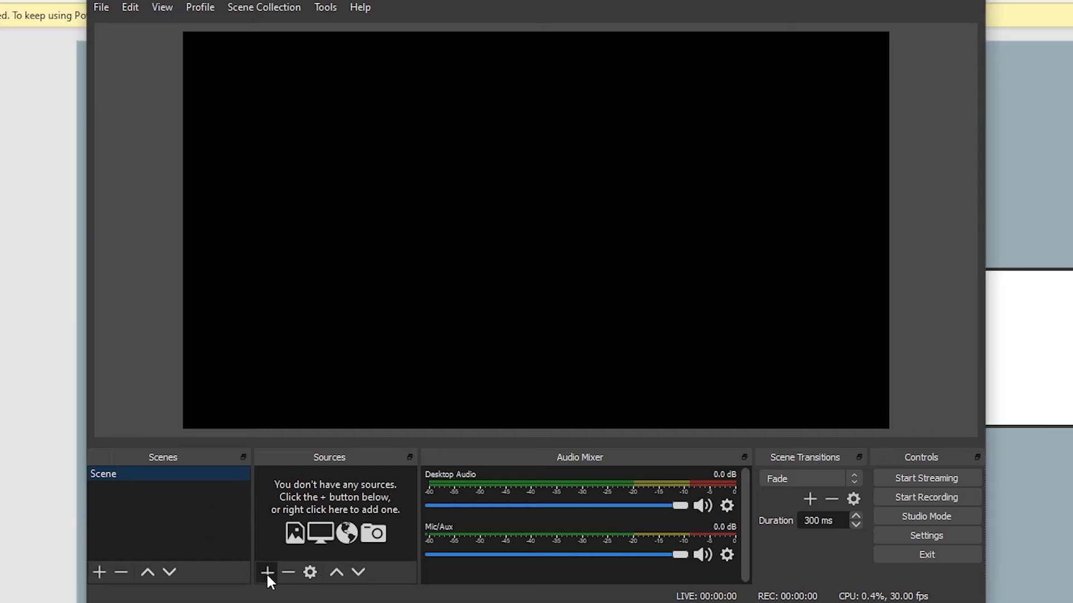
Step: Add a Window Capture source named "Powerpoint" that captures the Presentation1 - PowerPoint window
{"action": "left_click", "coordinate": [266, 572]}
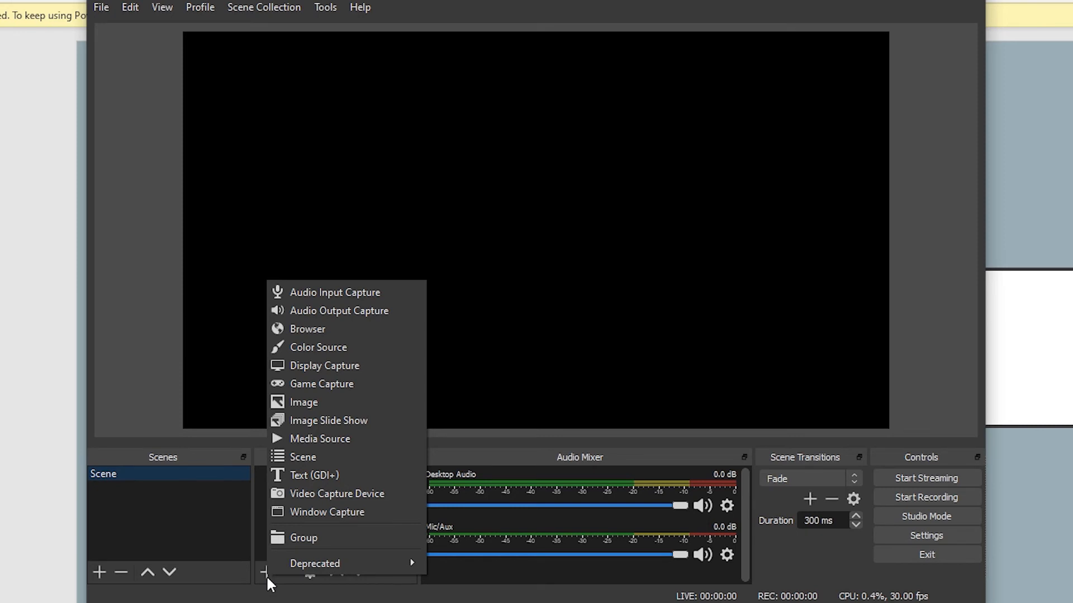
{"action": "left_click", "coordinate": [330, 516]}
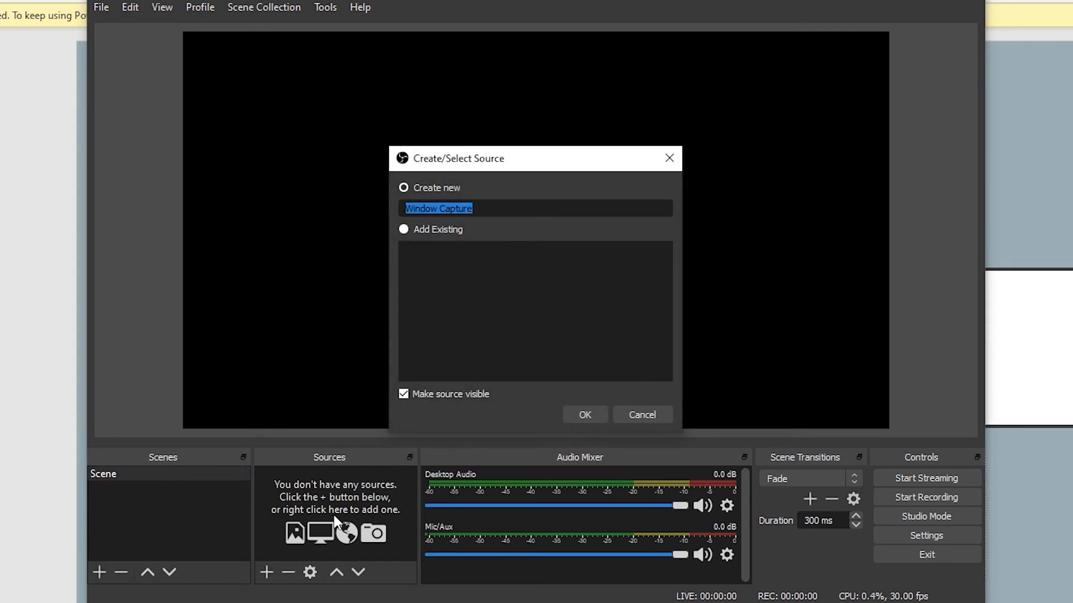
{"action": "type", "text": "Powerpoint"}
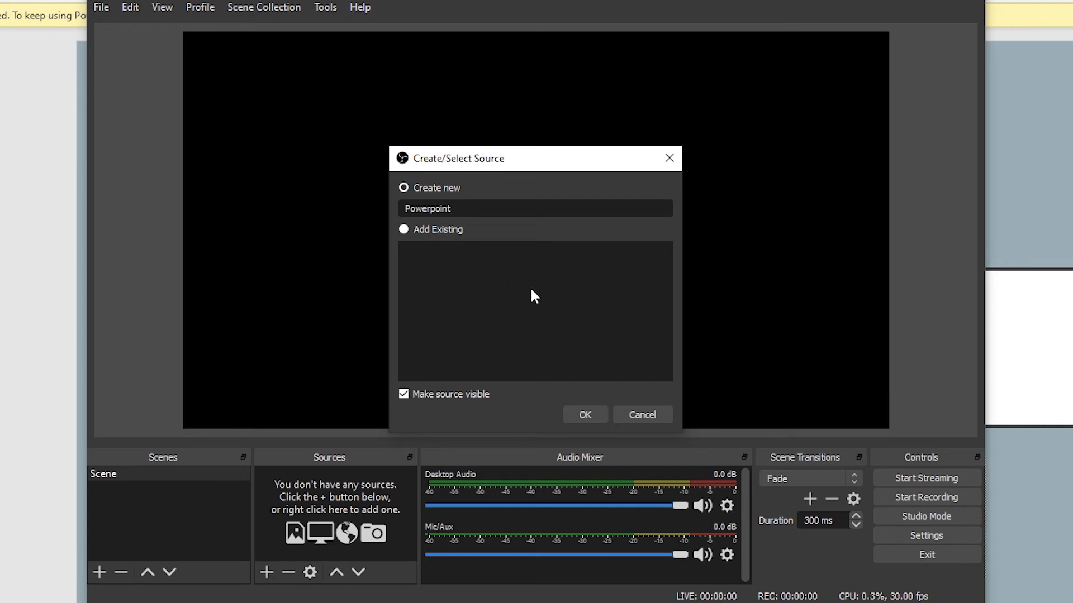
{"action": "left_click", "coordinate": [578, 413]}
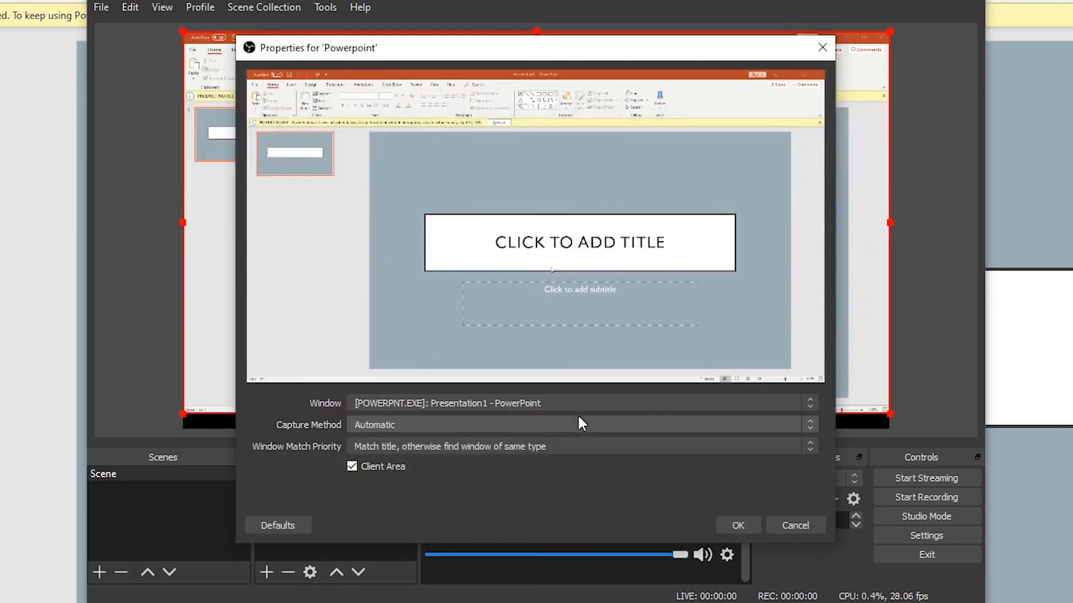
{"action": "left_click", "coordinate": [547, 402]}
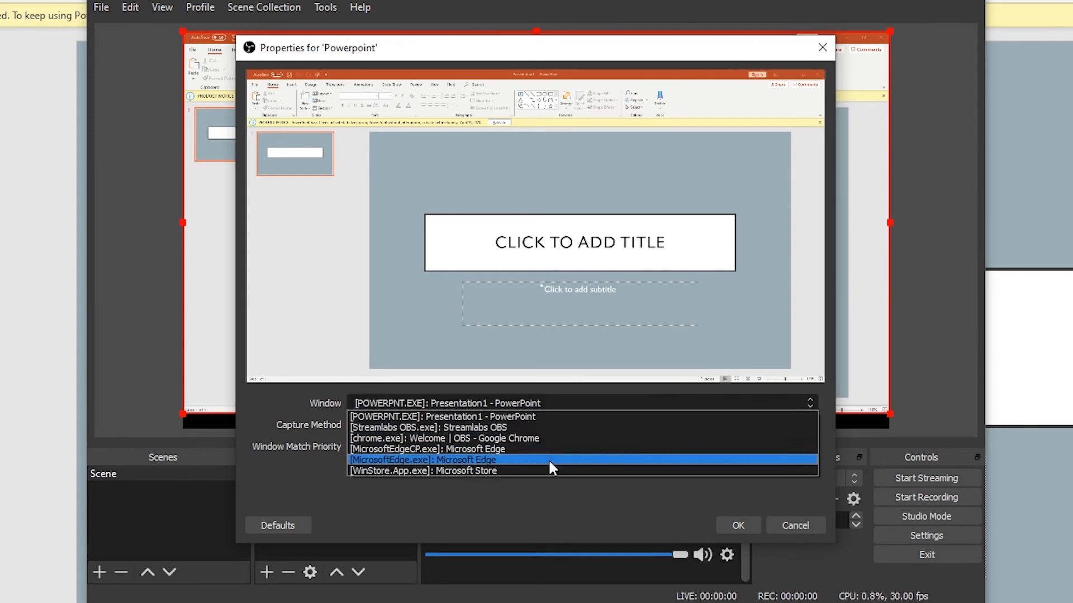
{"action": "left_click", "coordinate": [548, 418]}
{"action": "key", "text": "Return"}
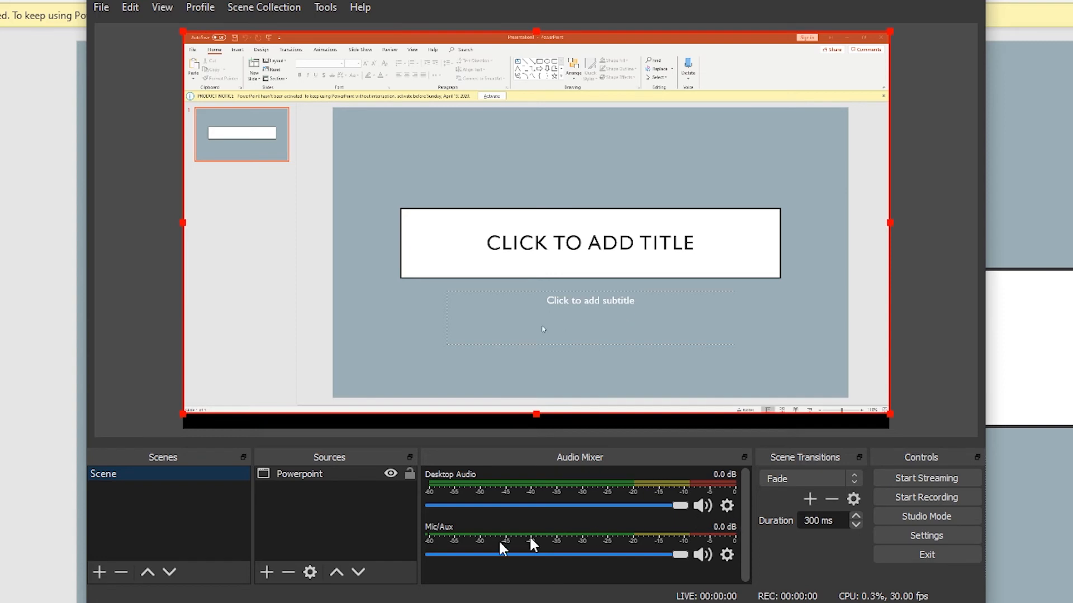
Step: Add a Video Capture Device source named "Webcam" to the scene
{"action": "left_click", "coordinate": [267, 570]}
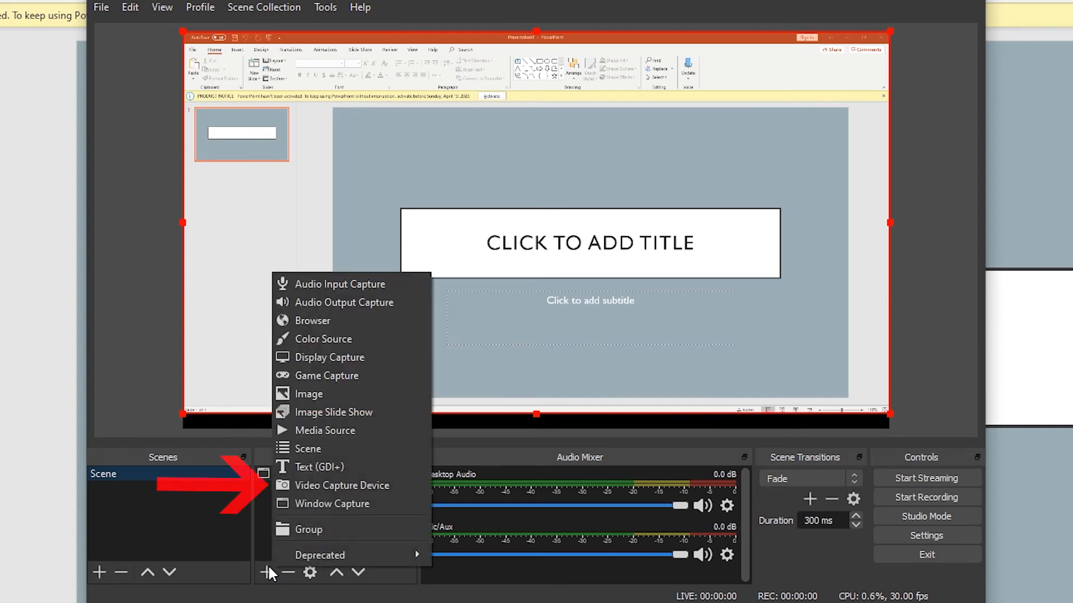
{"action": "left_click", "coordinate": [337, 486]}
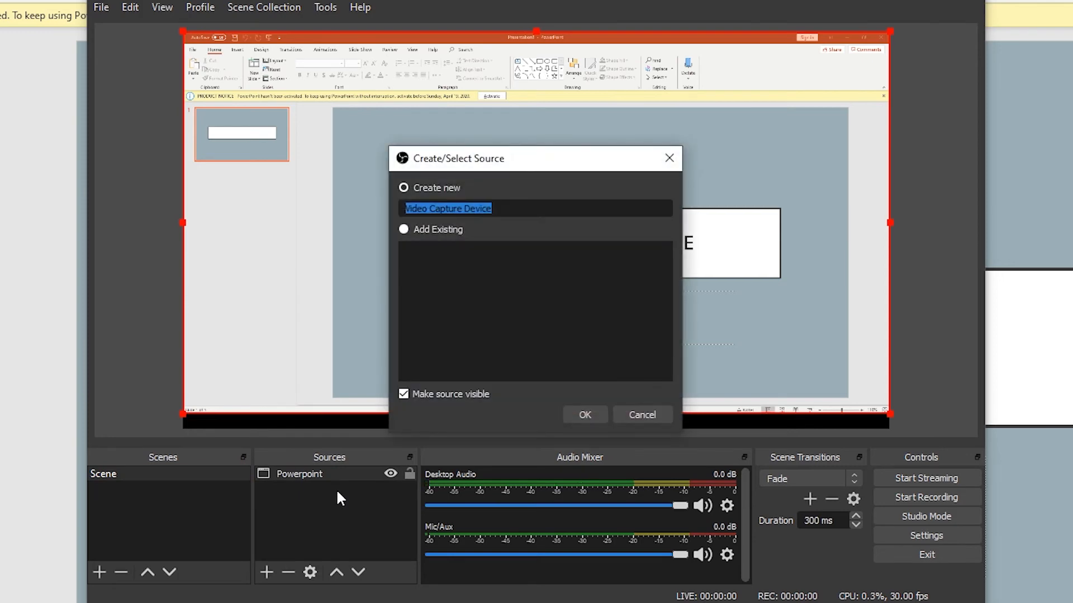
{"action": "type", "text": "Webcam"}
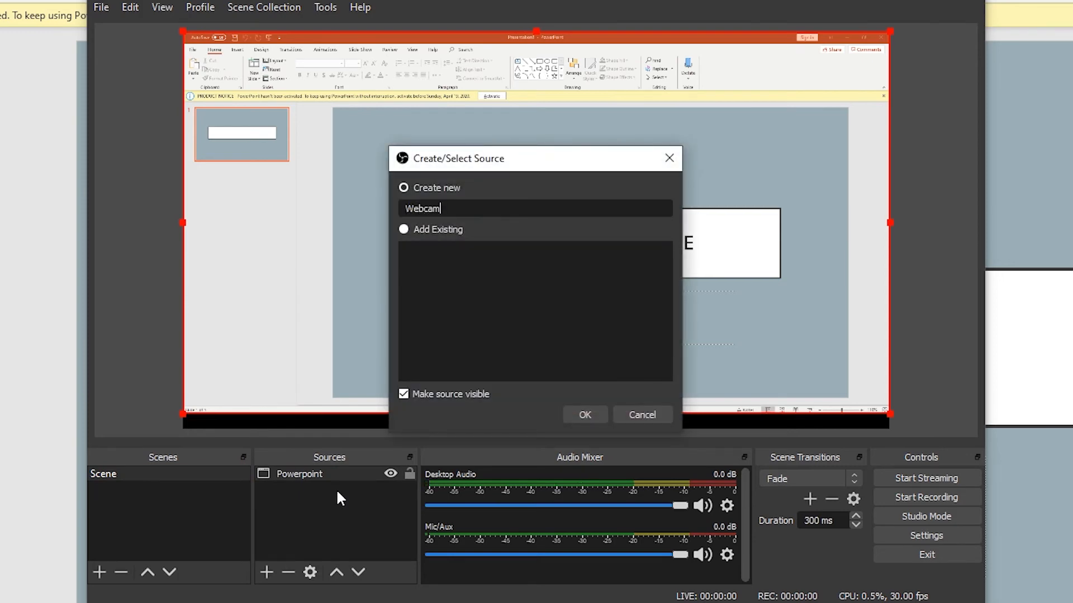
{"action": "left_click", "coordinate": [586, 413]}
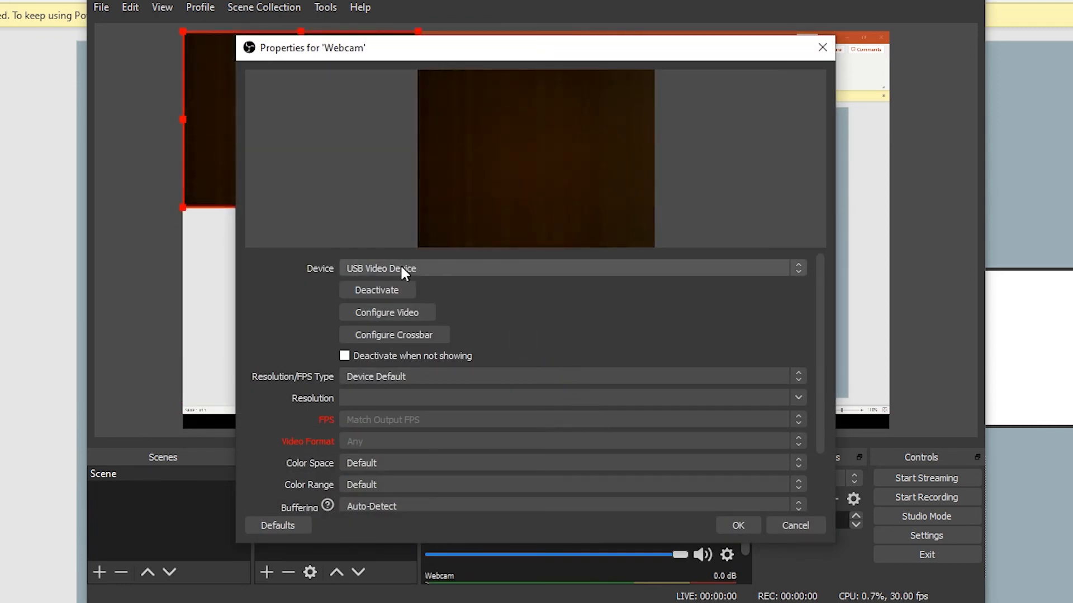
Step: Use USB Video Device for the webcam source, enable a custom audio device for it, and accept the properties
{"action": "left_click", "coordinate": [437, 268]}
{"action": "left_click", "coordinate": [437, 269]}
{"action": "scroll", "coordinate": [518, 432], "scroll_direction": "down", "scroll_amount": 2}
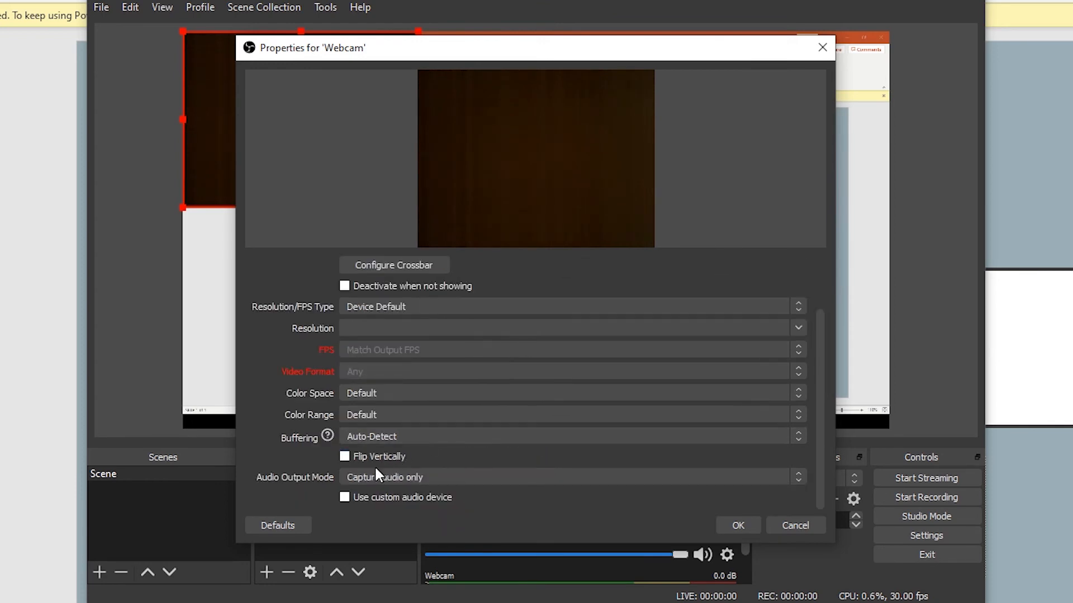
{"action": "left_click", "coordinate": [345, 498]}
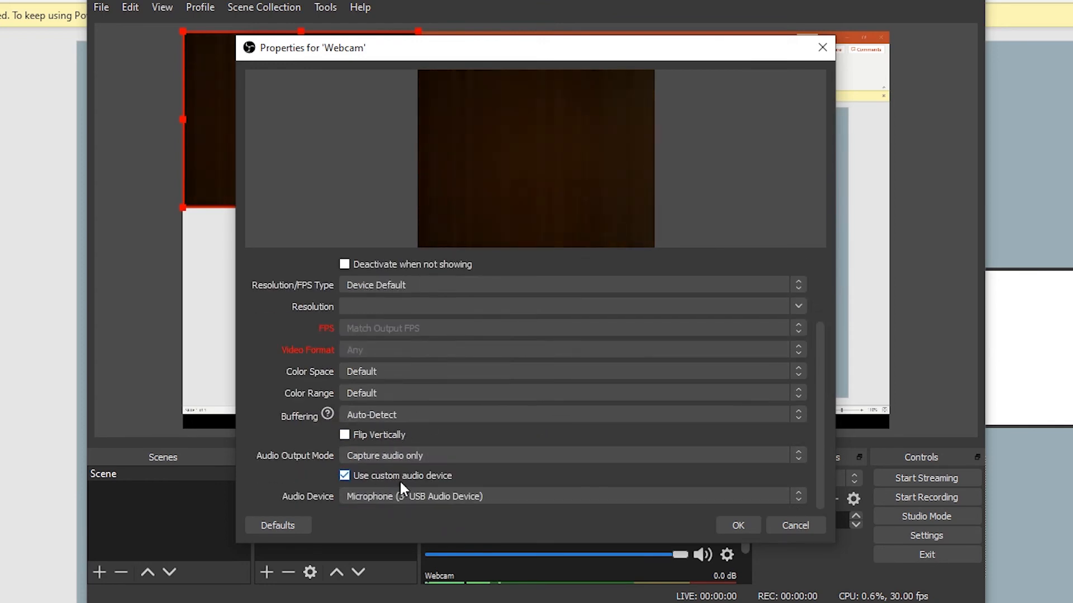
{"action": "left_click", "coordinate": [497, 499]}
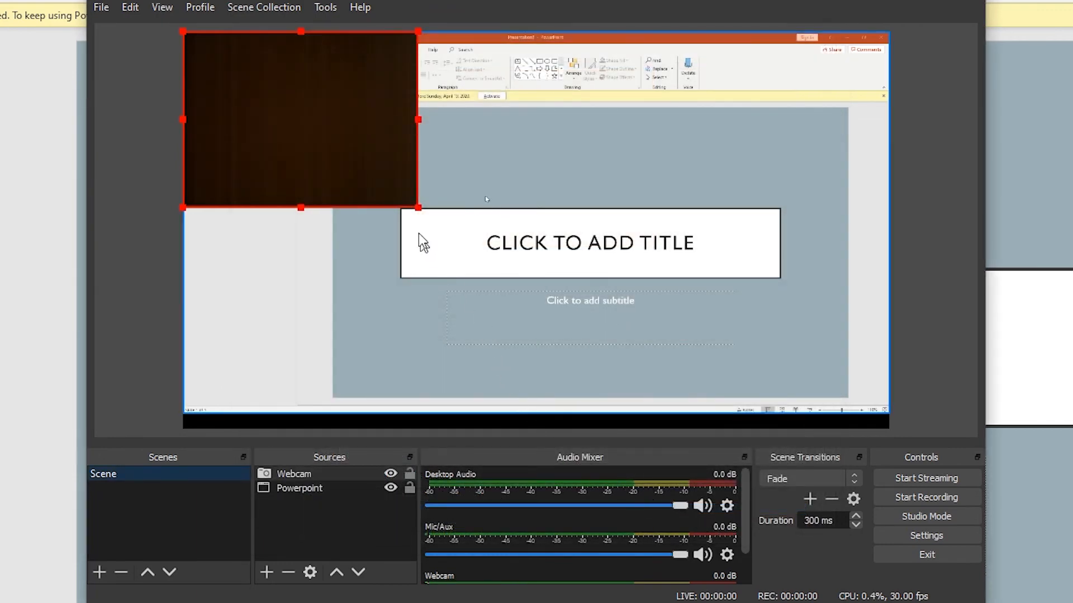
Step: Shrink the webcam picture and place it in the lower-left corner of the canvas, leaving no source selected
{"action": "left_click_drag", "start_coordinate": [418, 208], "coordinate": [248, 409]}
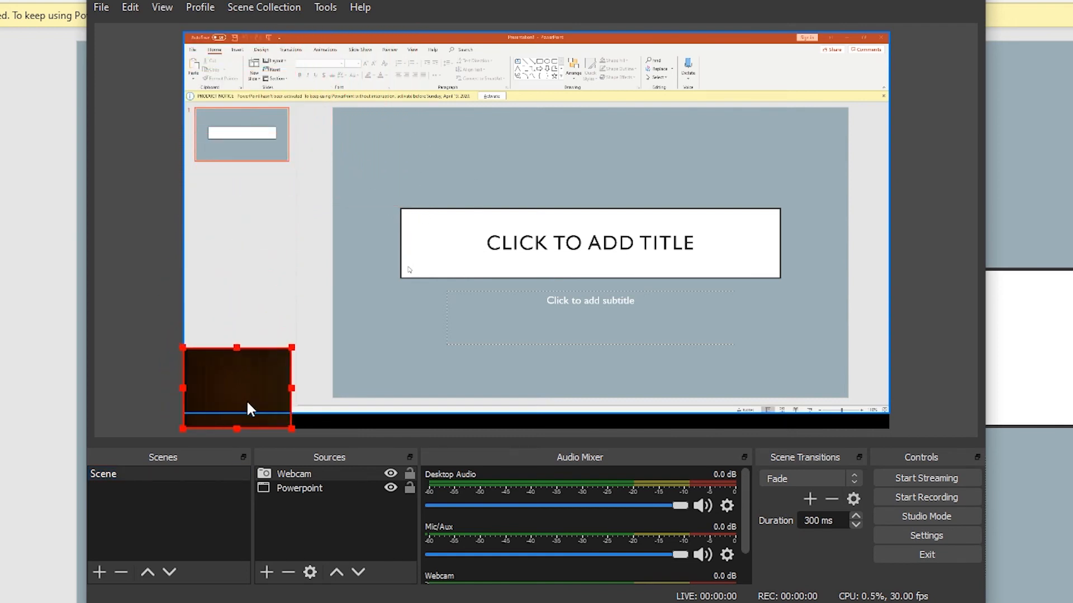
{"action": "left_click", "coordinate": [292, 315]}
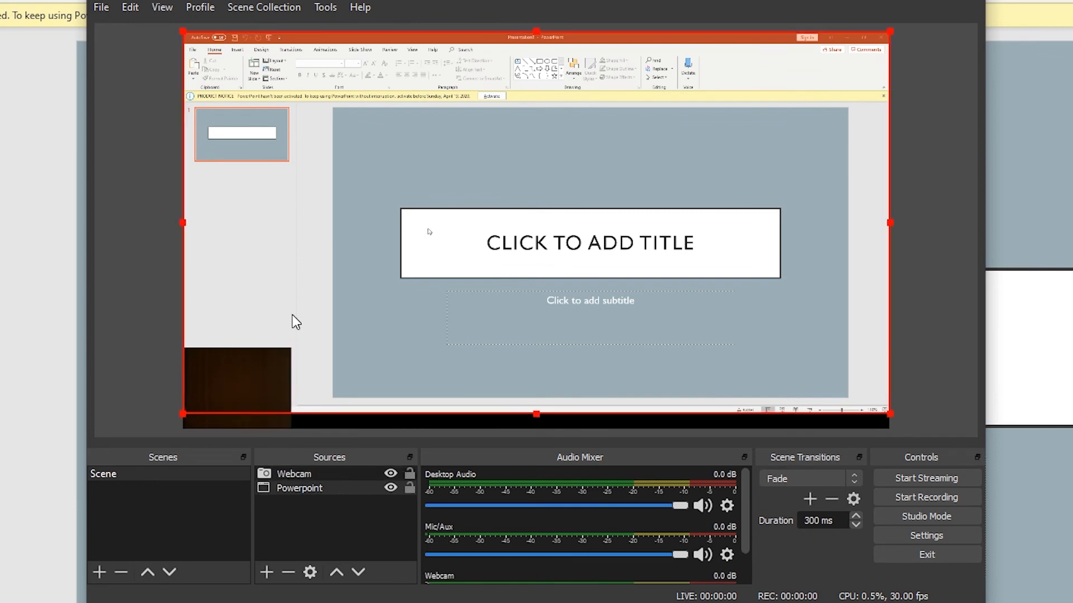
{"action": "left_click", "coordinate": [158, 302]}
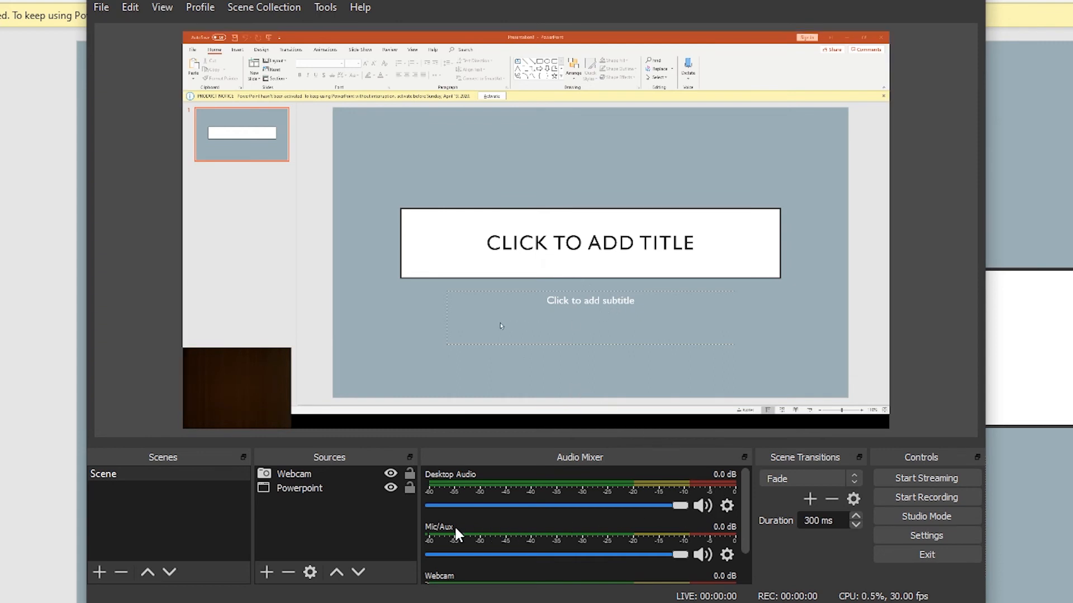
Step: Set the Mic/Aux audio device to Microphone (ATR USB microphone)
{"action": "left_click", "coordinate": [727, 555]}
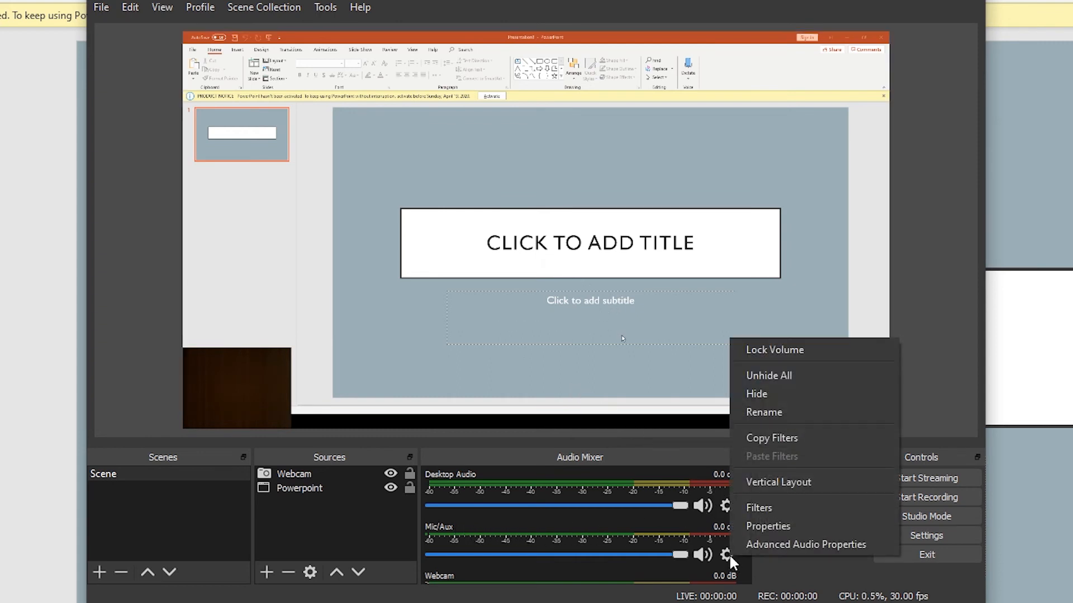
{"action": "left_click", "coordinate": [755, 531]}
{"action": "left_click", "coordinate": [365, 85]}
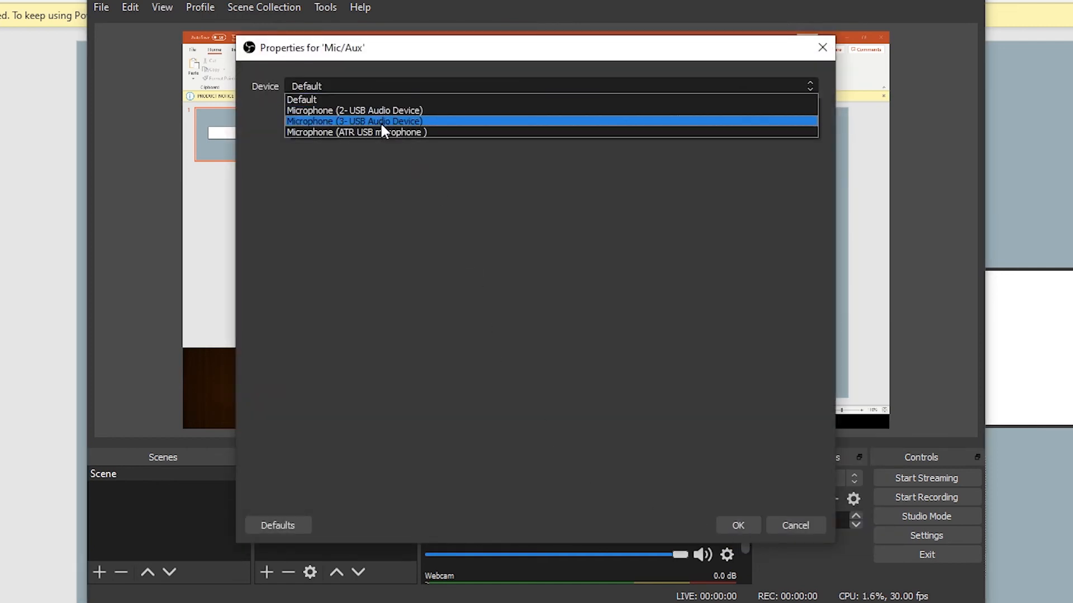
{"action": "left_click", "coordinate": [383, 133]}
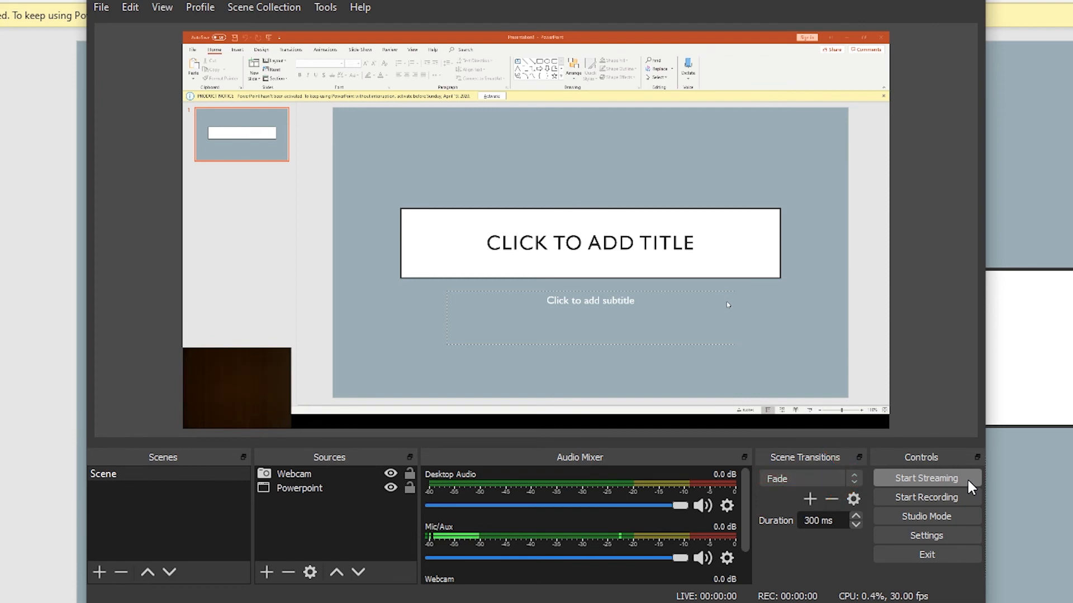
Step: Start streaming from OBS, and go live with the previewed stream in YouTube Studio
{"action": "left_click", "coordinate": [967, 479]}
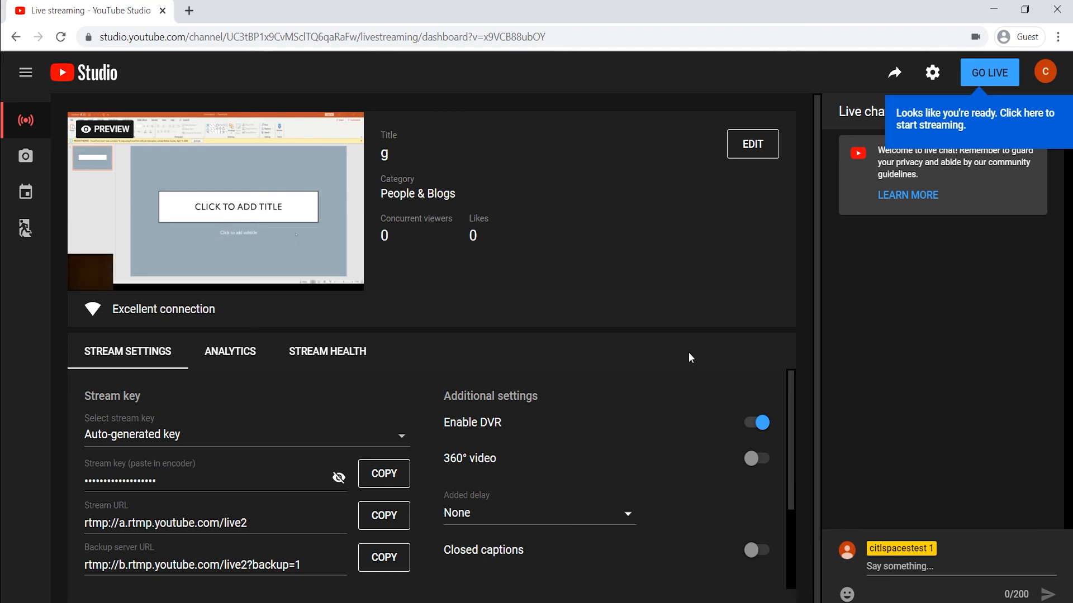
{"action": "left_click", "coordinate": [984, 80]}
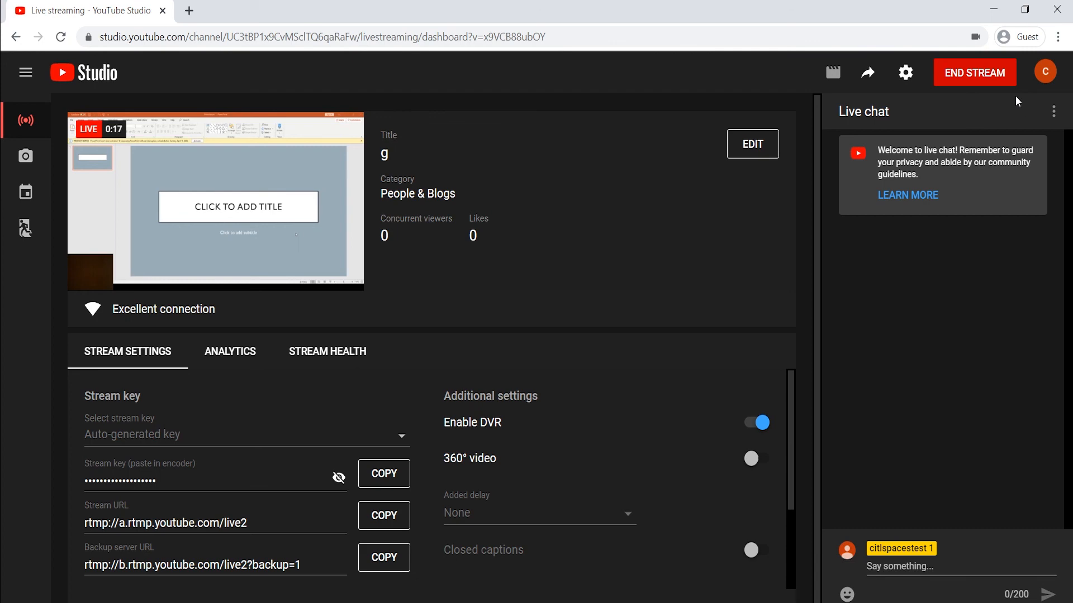
Step: End the live stream in YouTube Studio
{"action": "left_click", "coordinate": [1003, 88]}
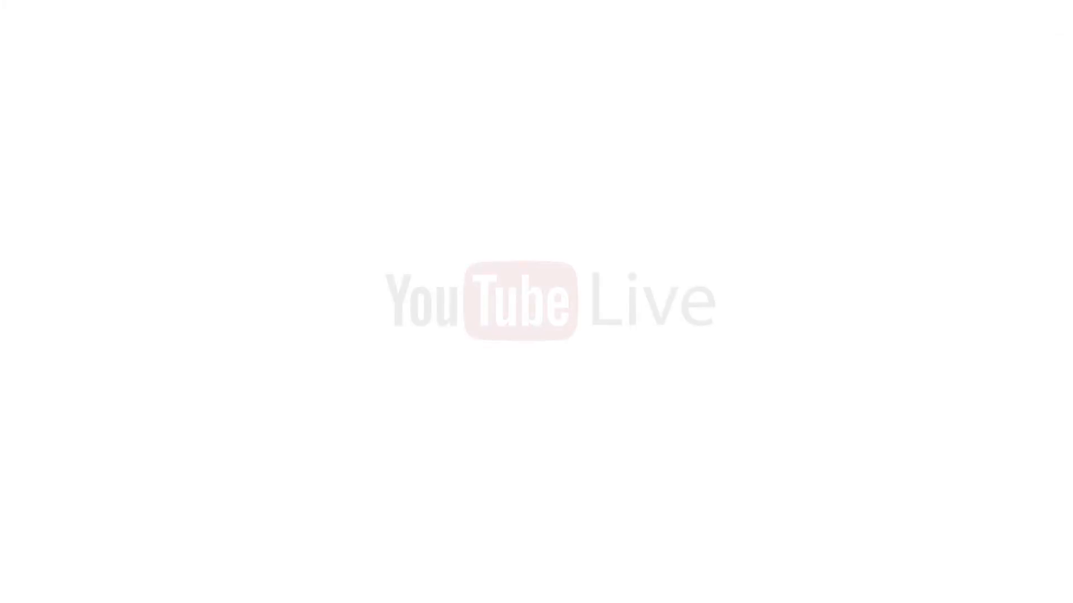